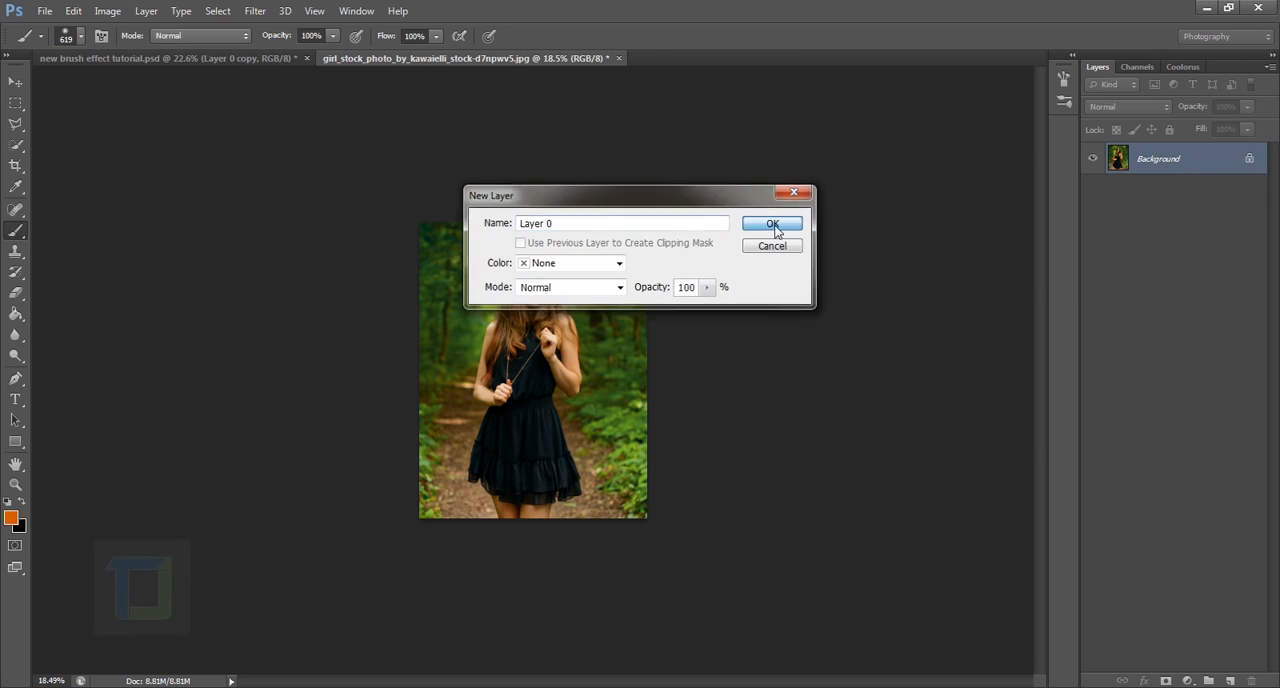
Step: Widen the canvas with the Crop tool, adding roughly equal transparent space on both sides of the portrait photo
scroll(640, 418, up, 3)
scroll(634, 425, down, 1)
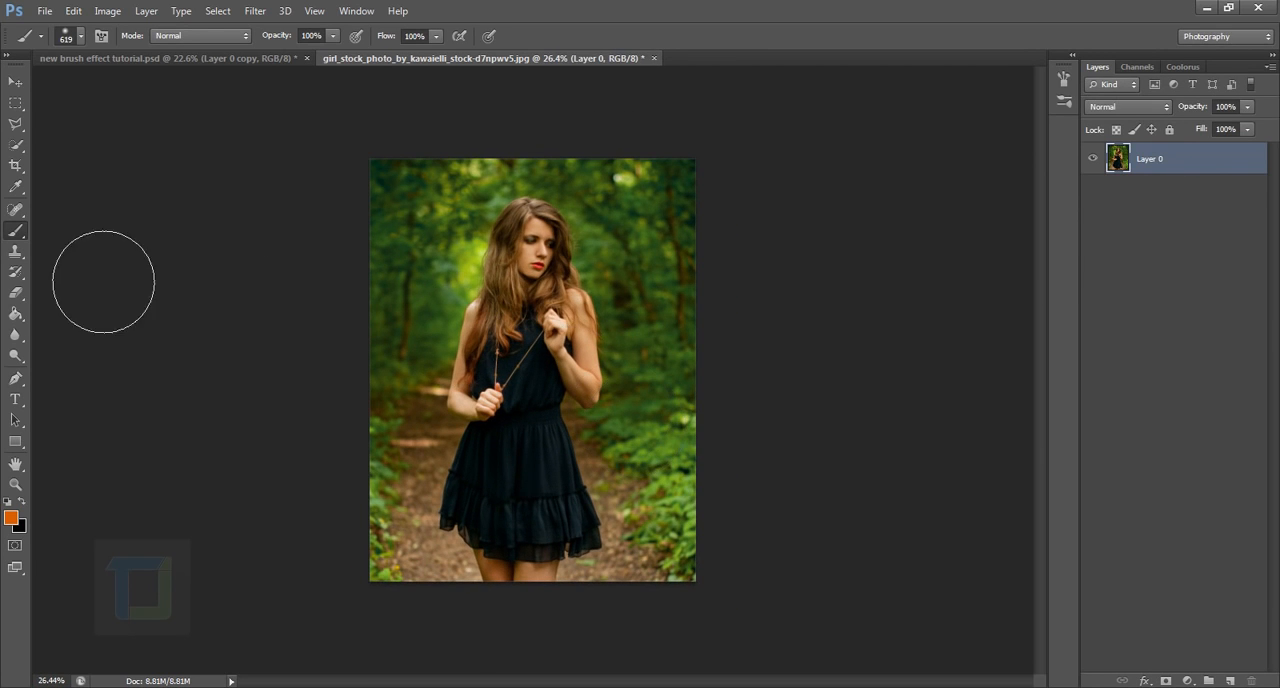
click(15, 167)
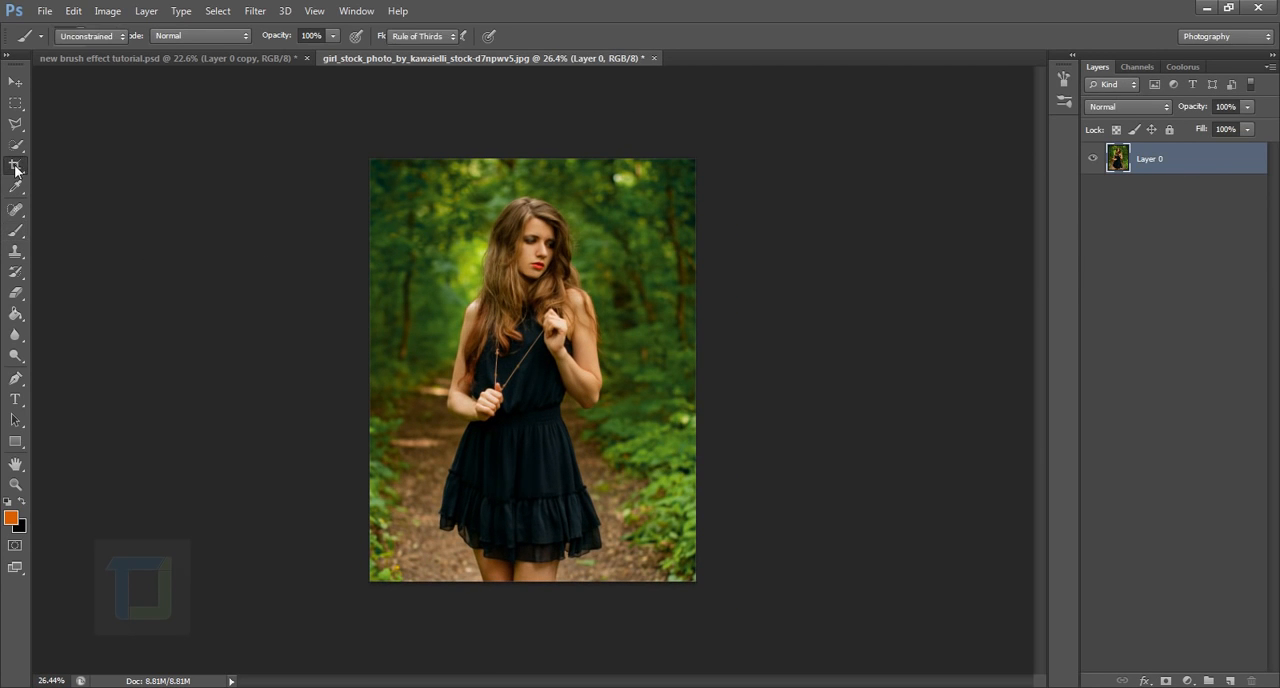
click(60, 170)
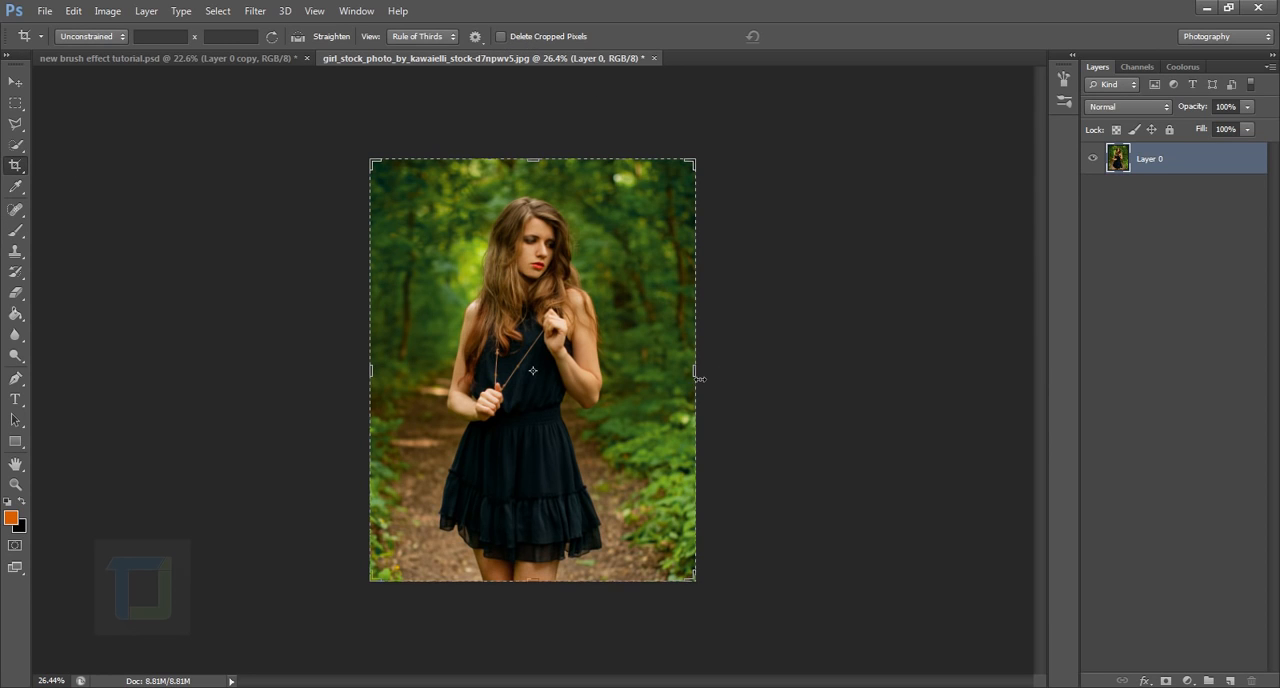
drag(699, 378, 820, 370)
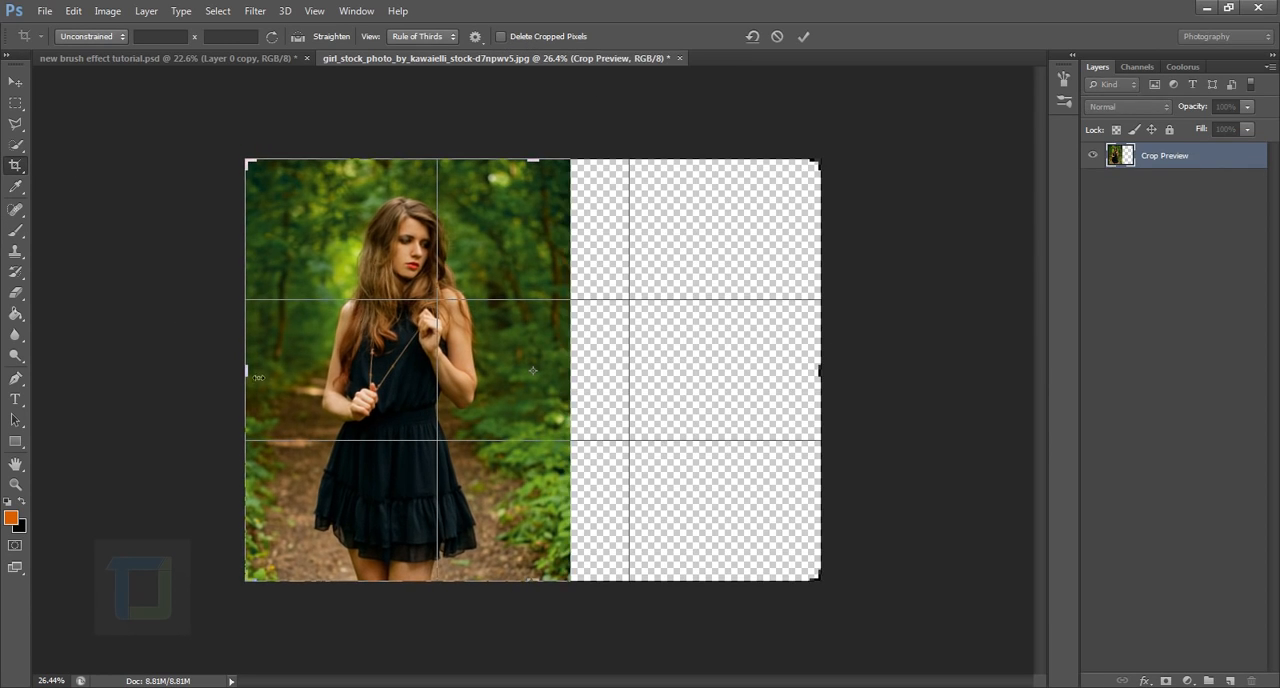
drag(258, 377, 120, 348)
key(Return)
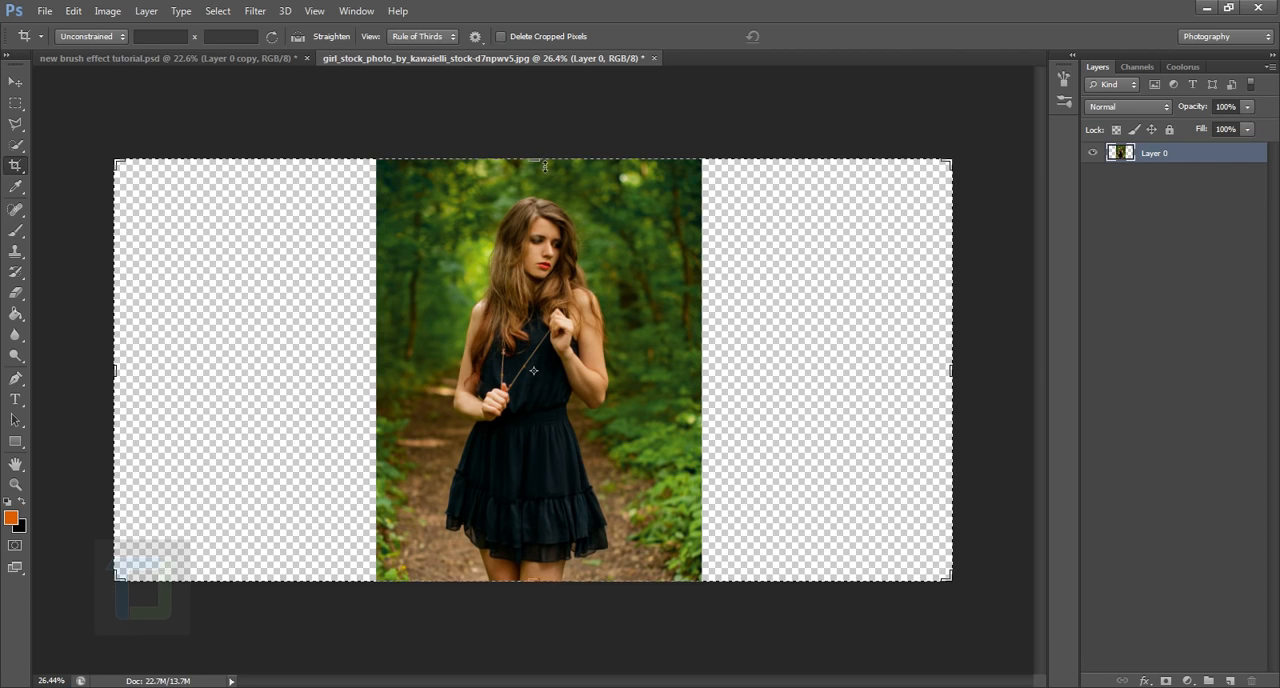
Step: Extend the canvas slightly above and below the photo with the Crop tool, leaving narrow transparent margins
drag(544, 167, 545, 140)
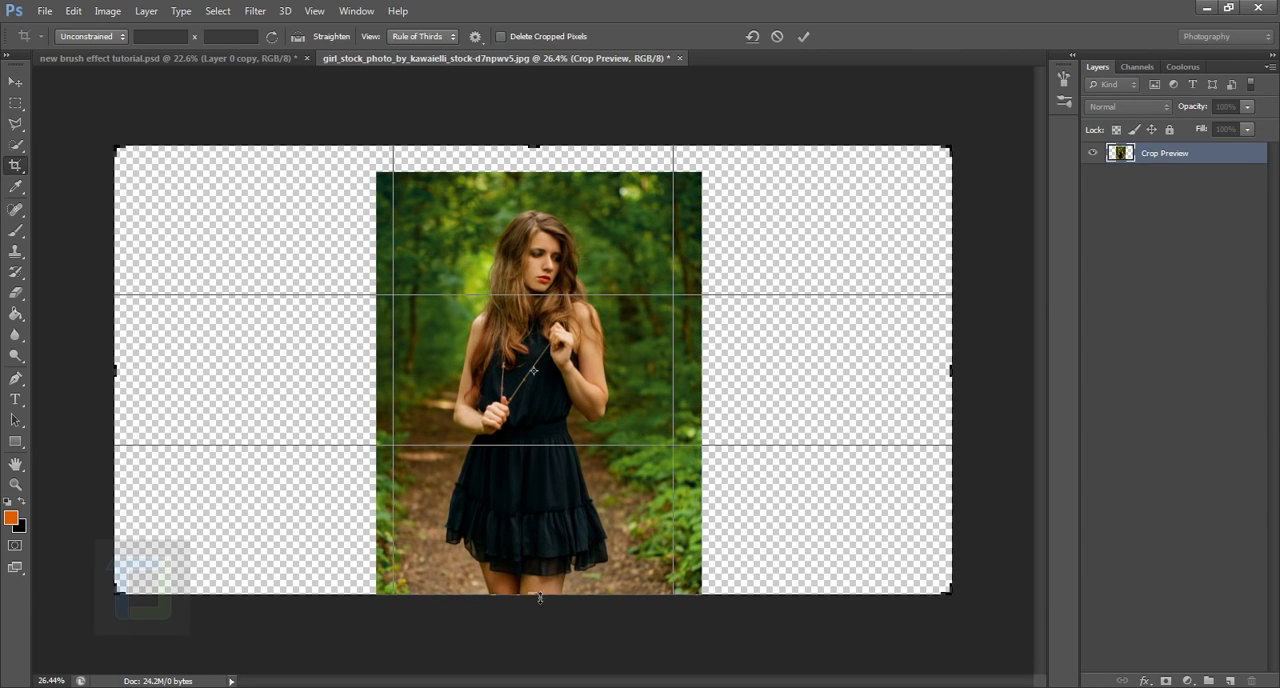
drag(540, 598, 533, 602)
key(Return)
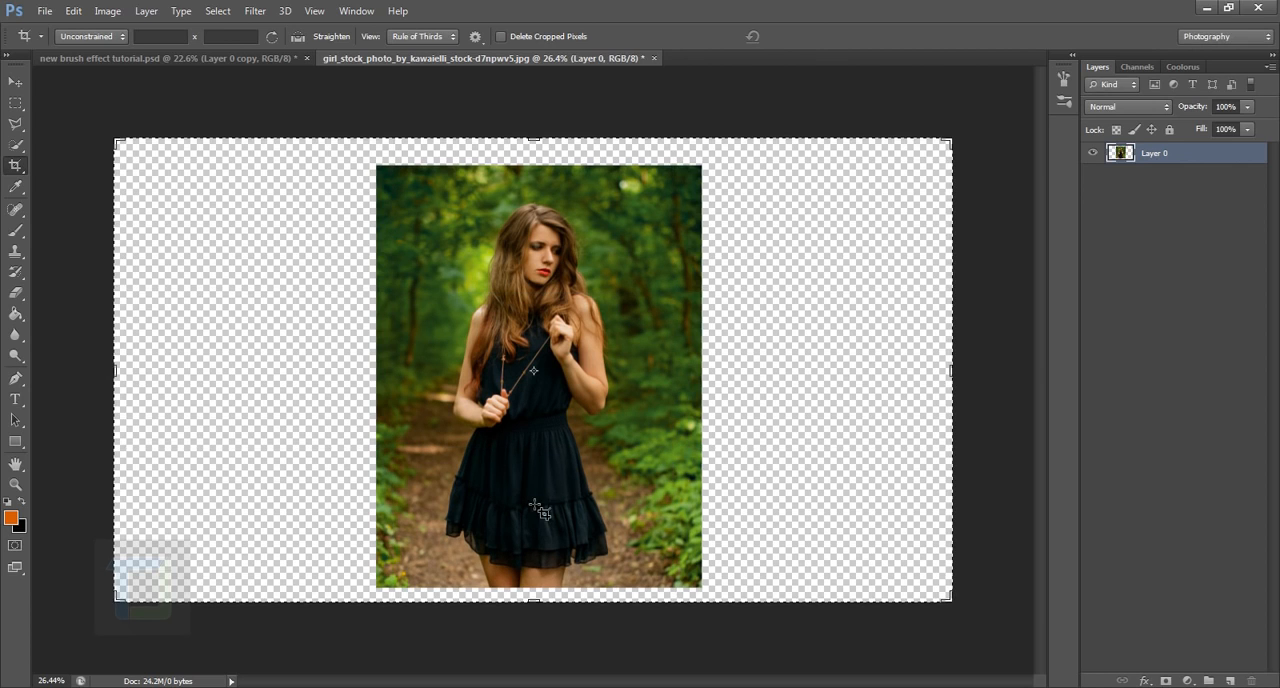
click(12, 82)
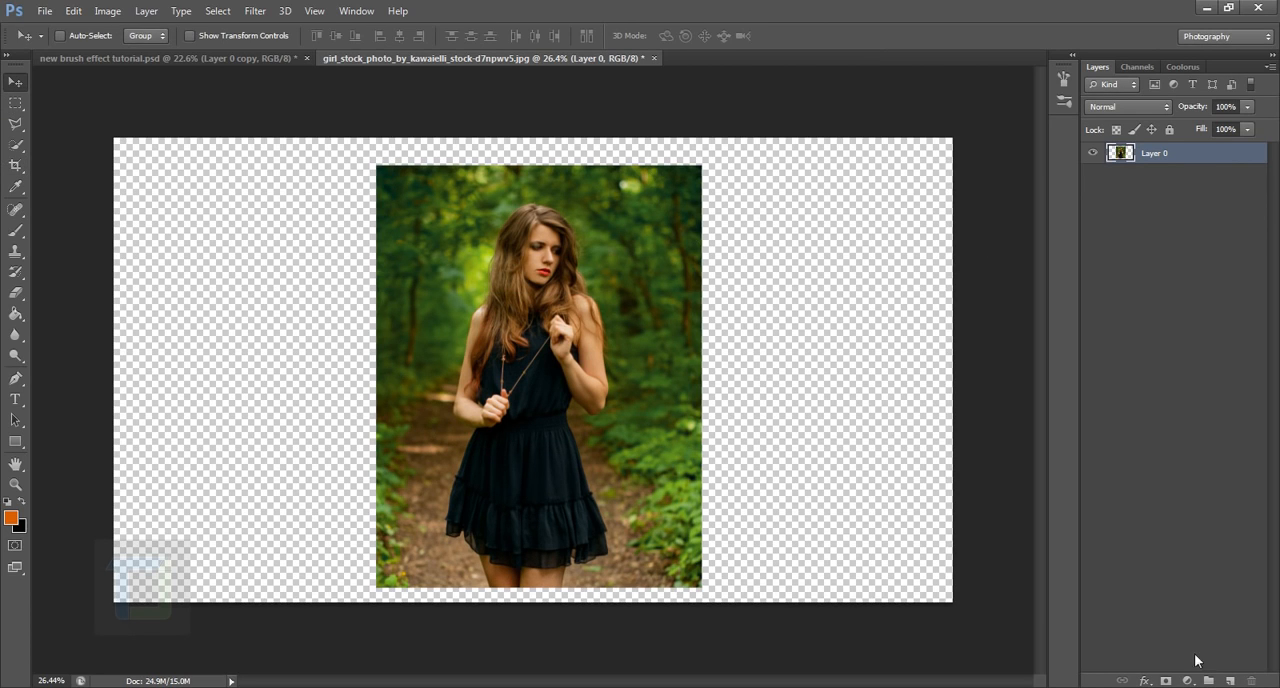
Step: Add a new empty layer beneath the photo layer and rename the photo layer "model"
click(1230, 681)
drag(1176, 153, 1187, 200)
double_click(1156, 153)
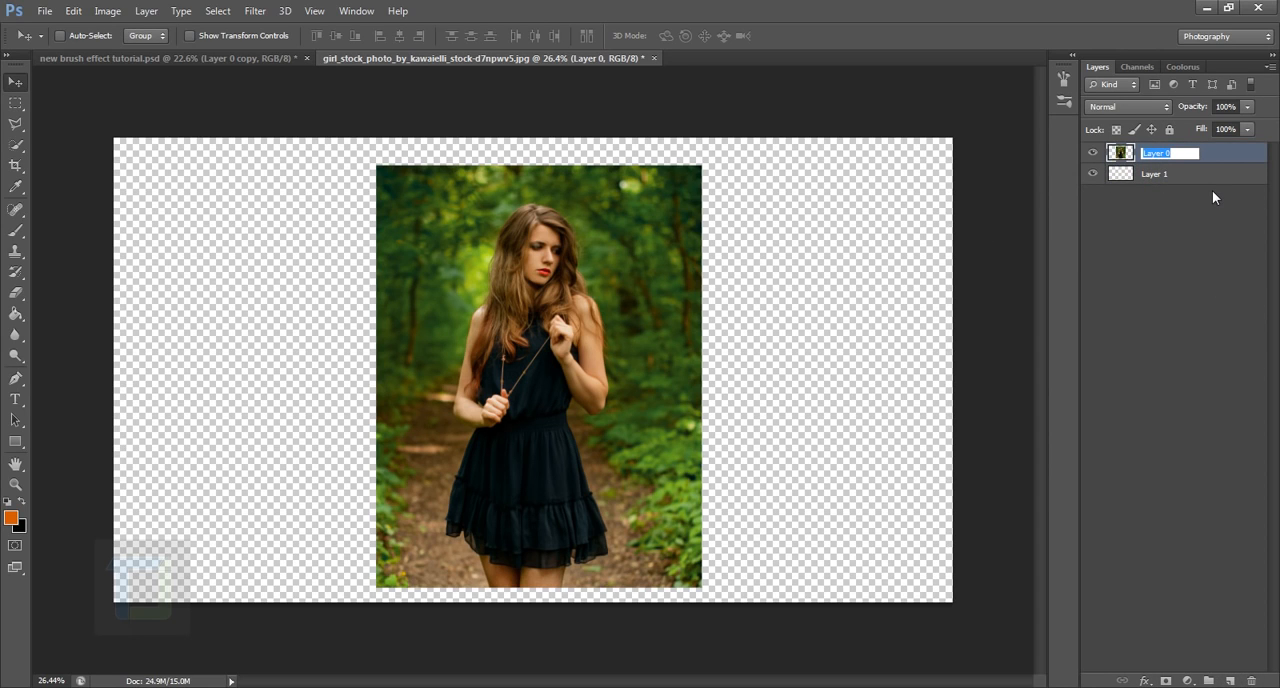
text(nide)
key(BackSpace)
key(BackSpace)
key(BackSpace)
key(BackSpace)
text(model)
key(Return)
Step: Set the foreground colour to white (ffffff) and fill Layer 1 with it using the Paint Bucket
click(1187, 182)
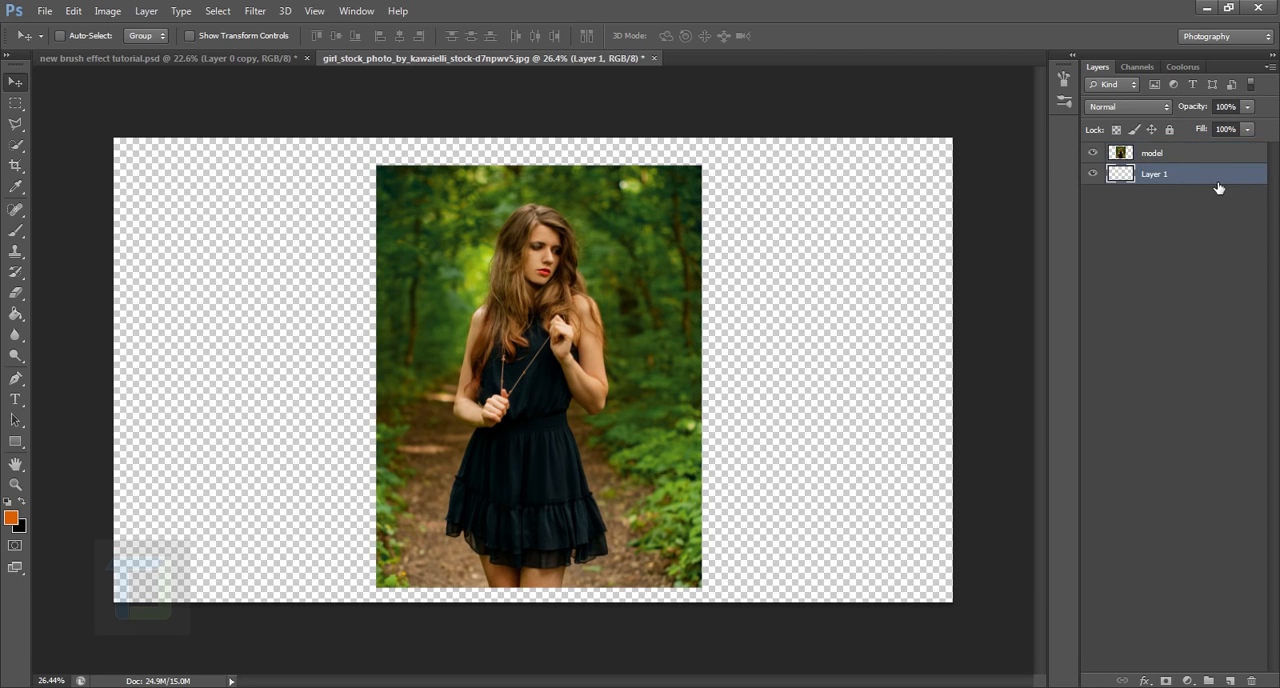
click(12, 518)
click(847, 261)
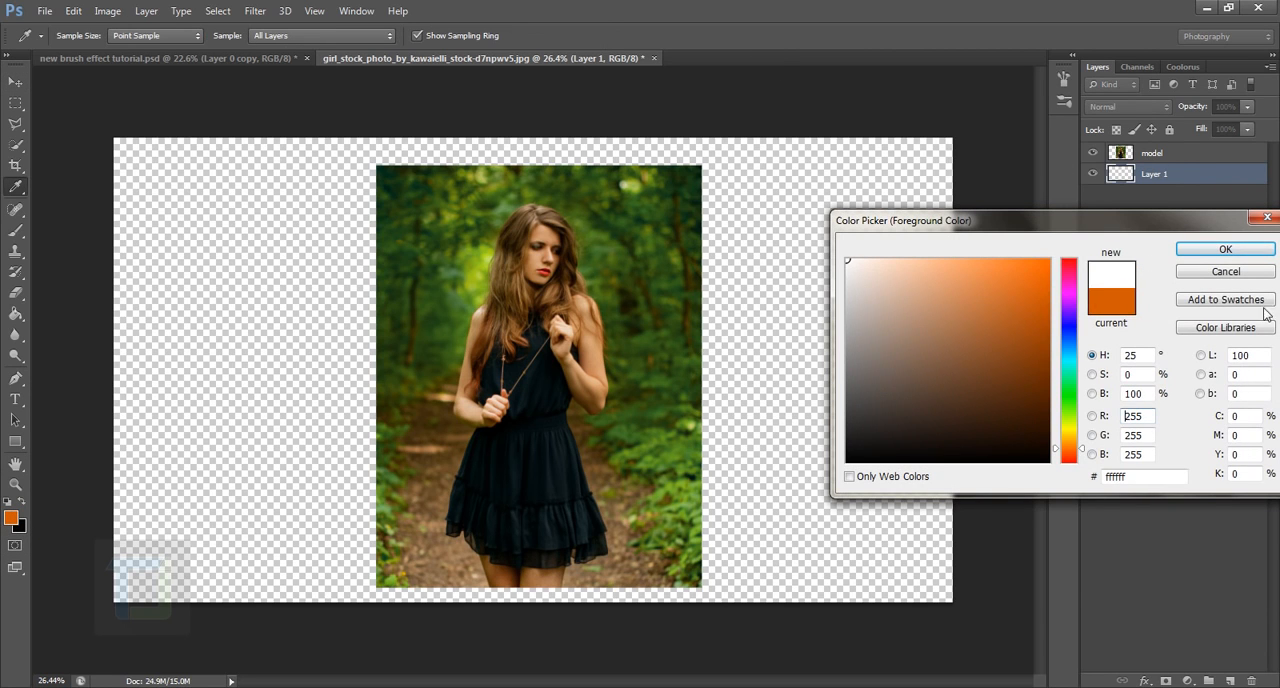
click(1224, 250)
key(v)
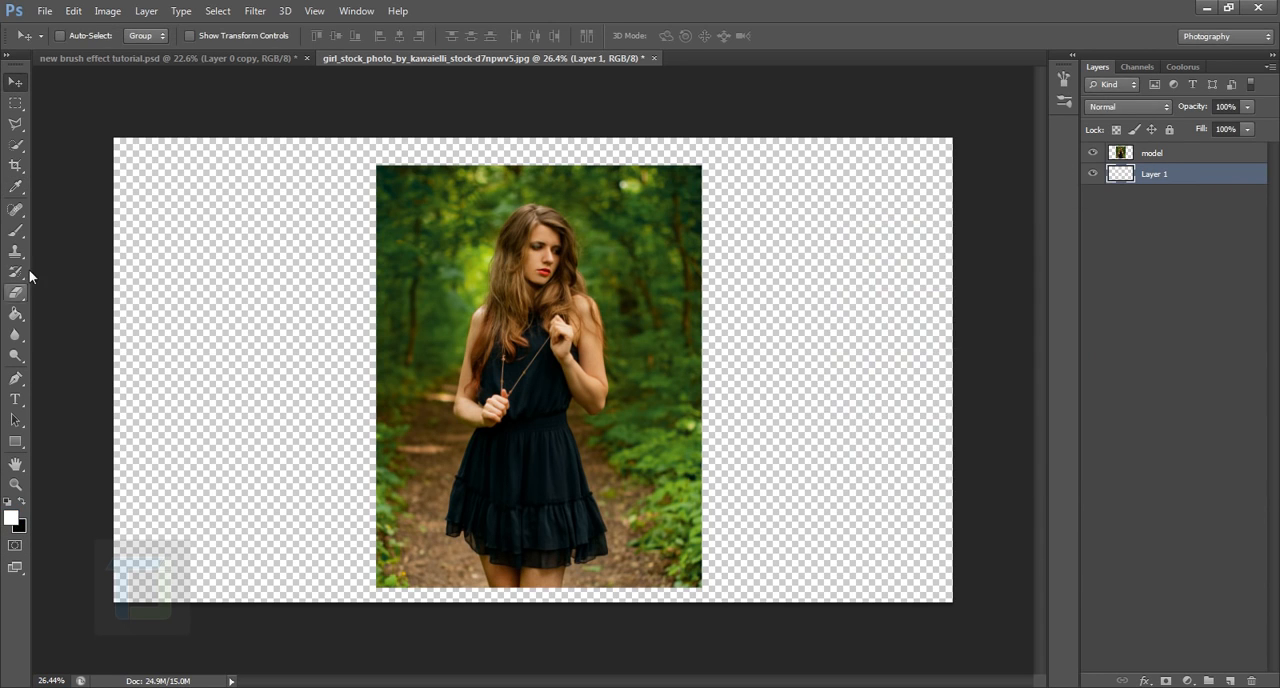
click(15, 313)
click(282, 352)
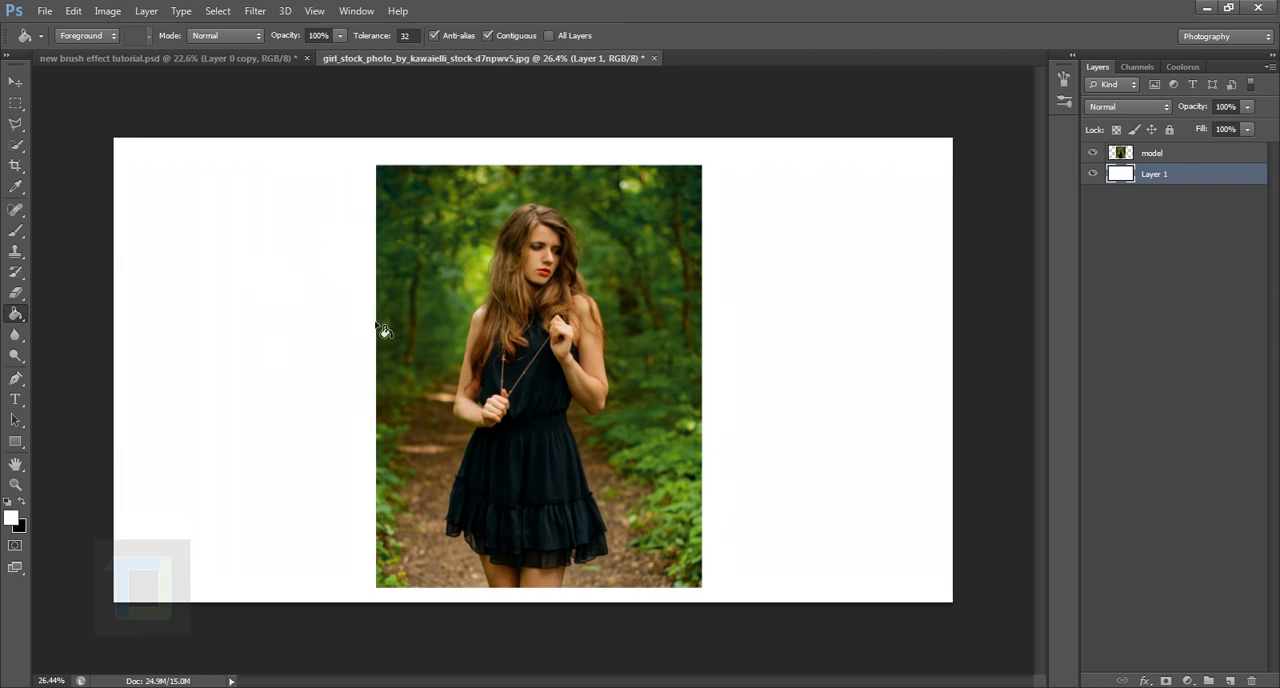
Step: Scale the model layer down slightly and proportionally about its centre with Free Transform
click(1173, 158)
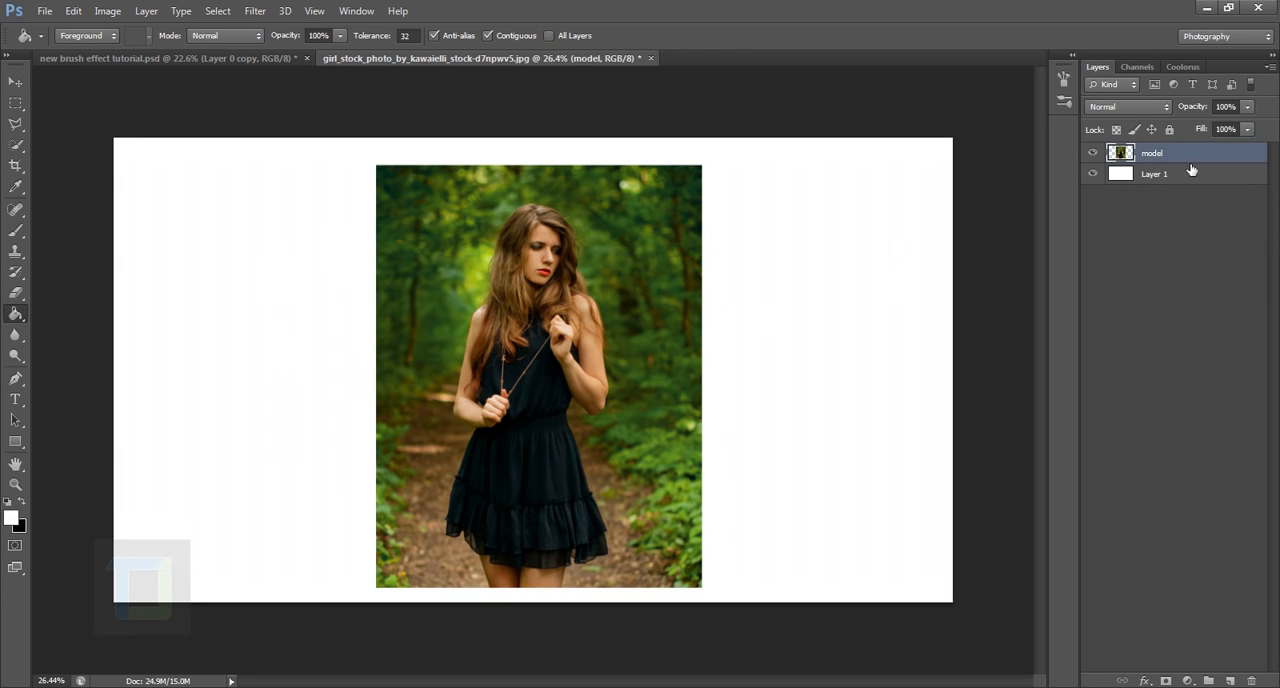
key(ctrl+t)
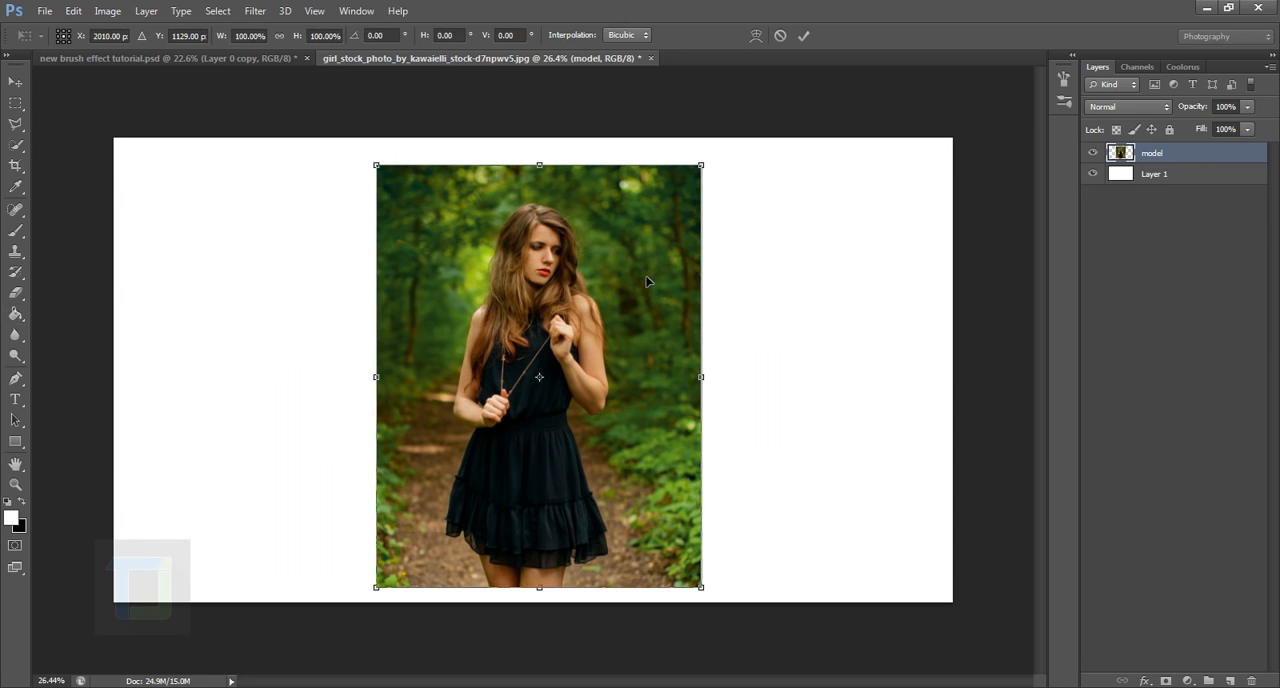
mouse_move(700, 166)
mouse_down()
mouse_move(672, 206)
mouse_move(712, 195)
mouse_up()
key(Return)
key(g)
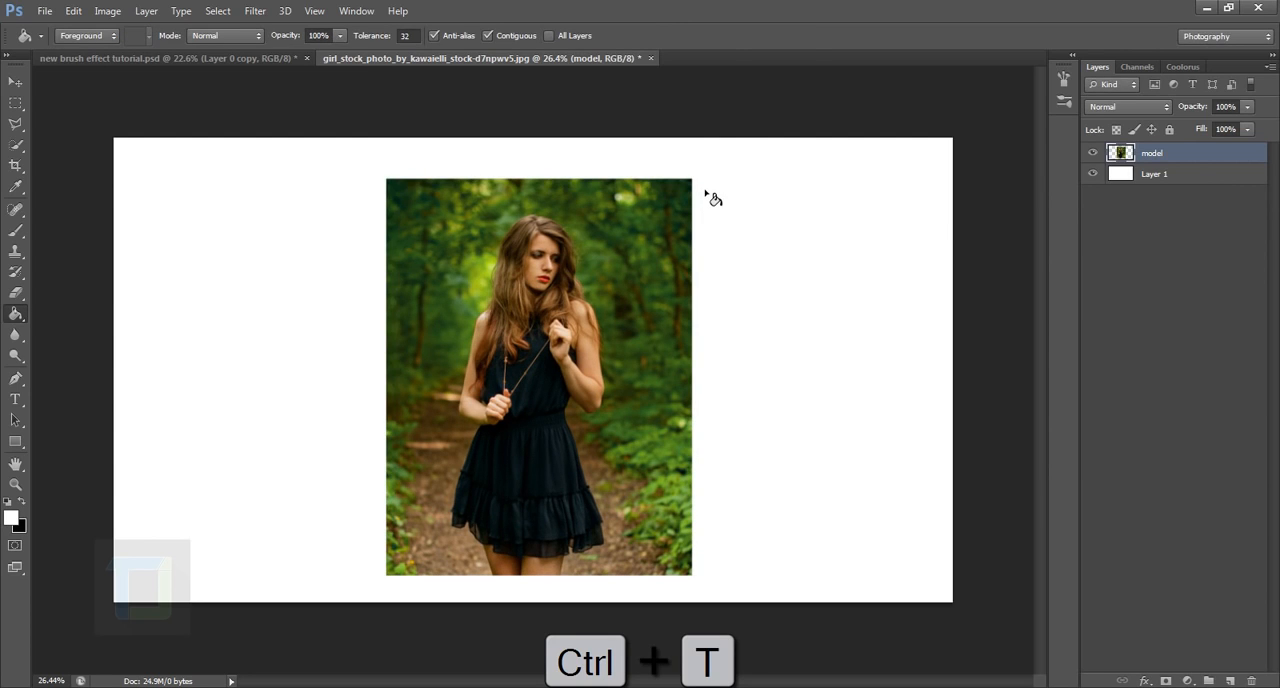
Step: Centre the model layer vertically and horizontally on the whole canvas, and clear the selection
click(15, 81)
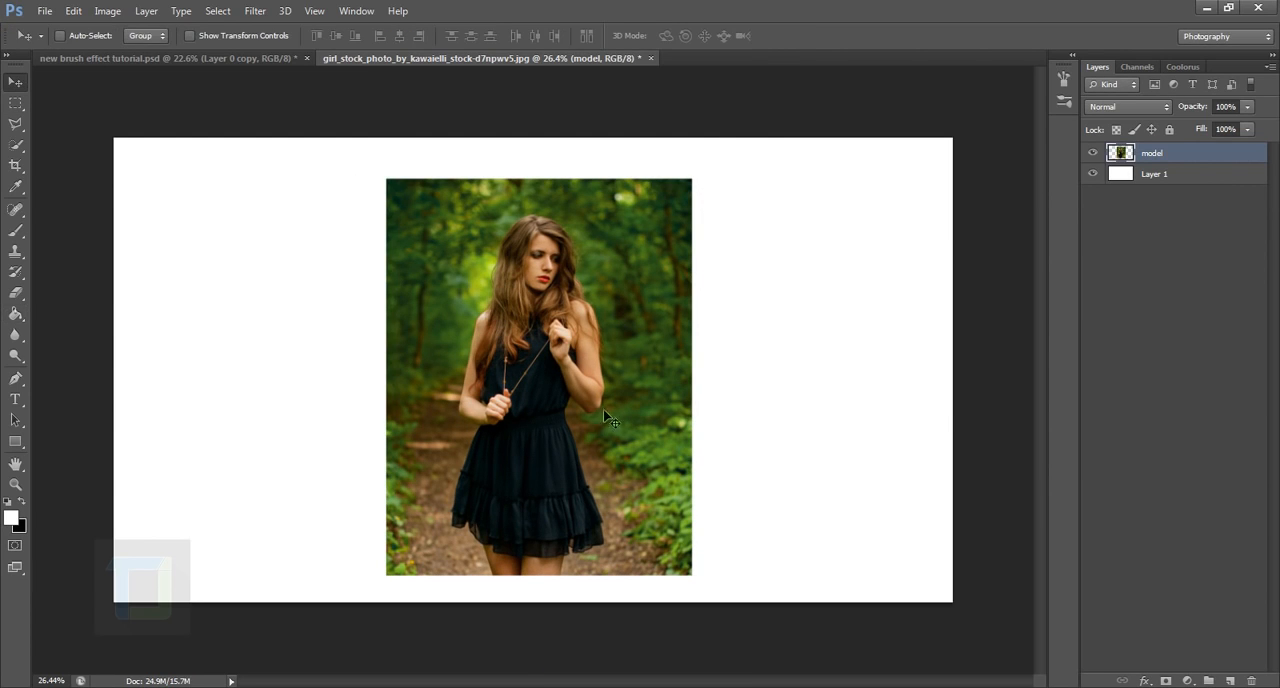
drag(578, 396, 569, 404)
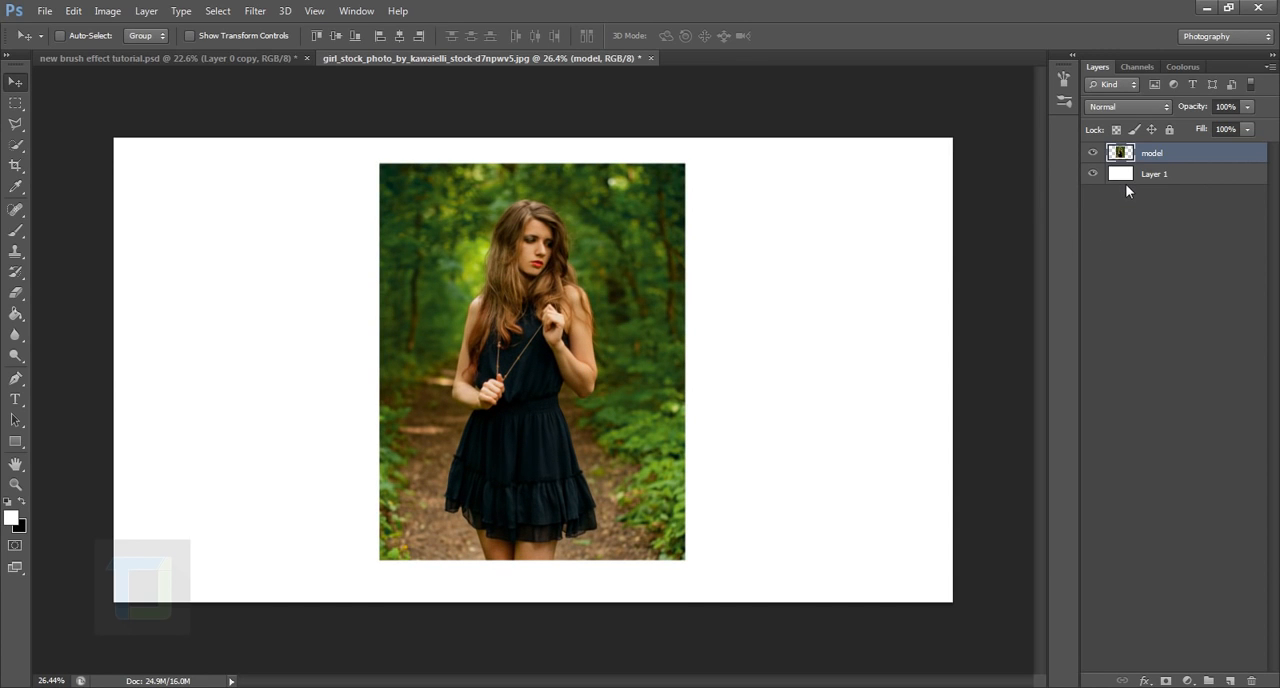
key(ctrl+a)
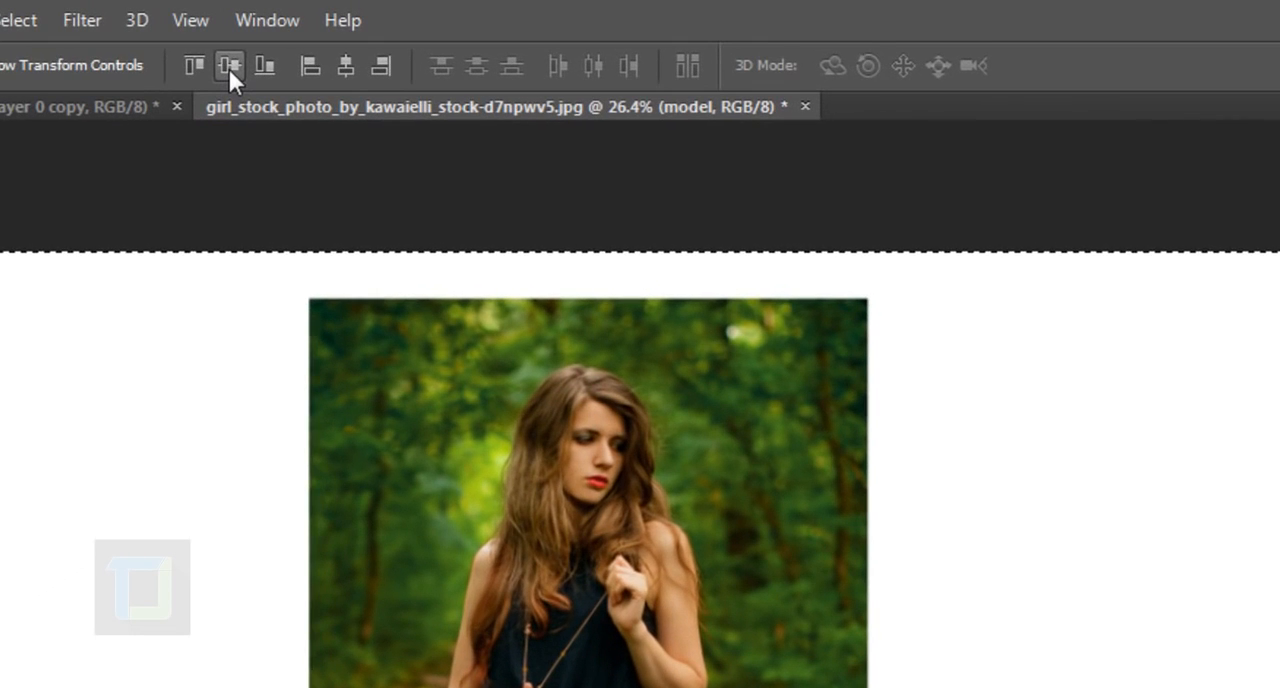
click(264, 57)
click(346, 66)
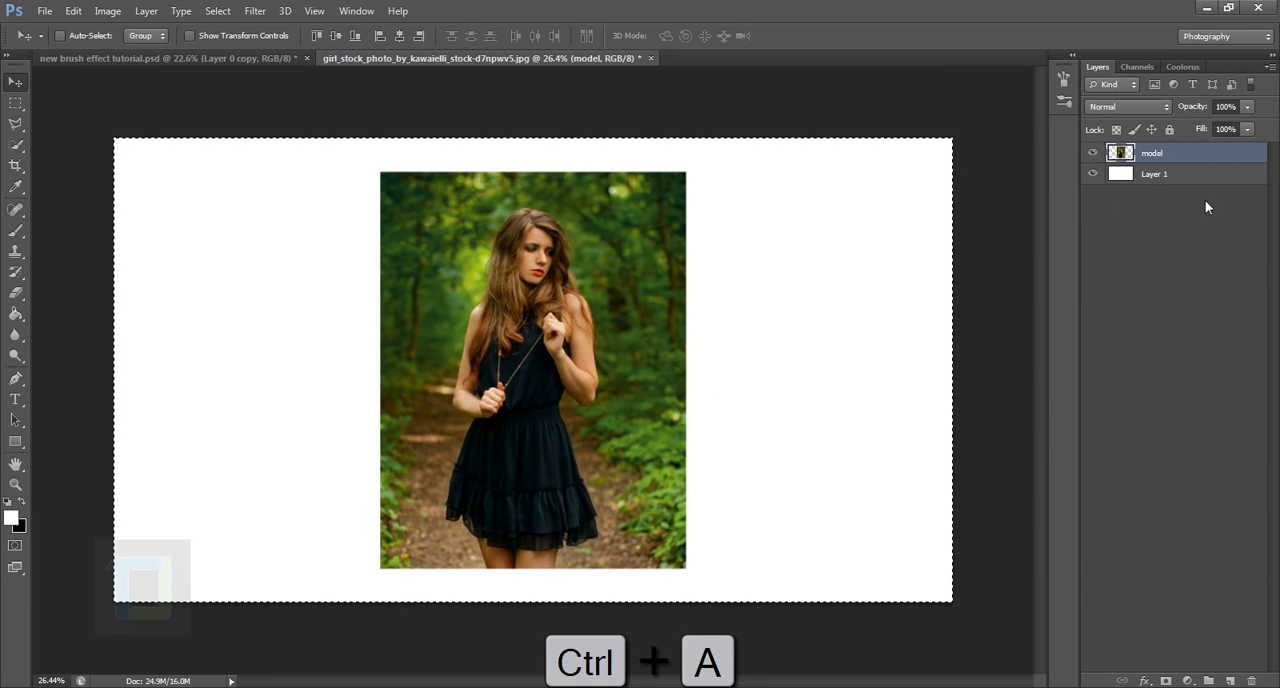
key(ctrl+d)
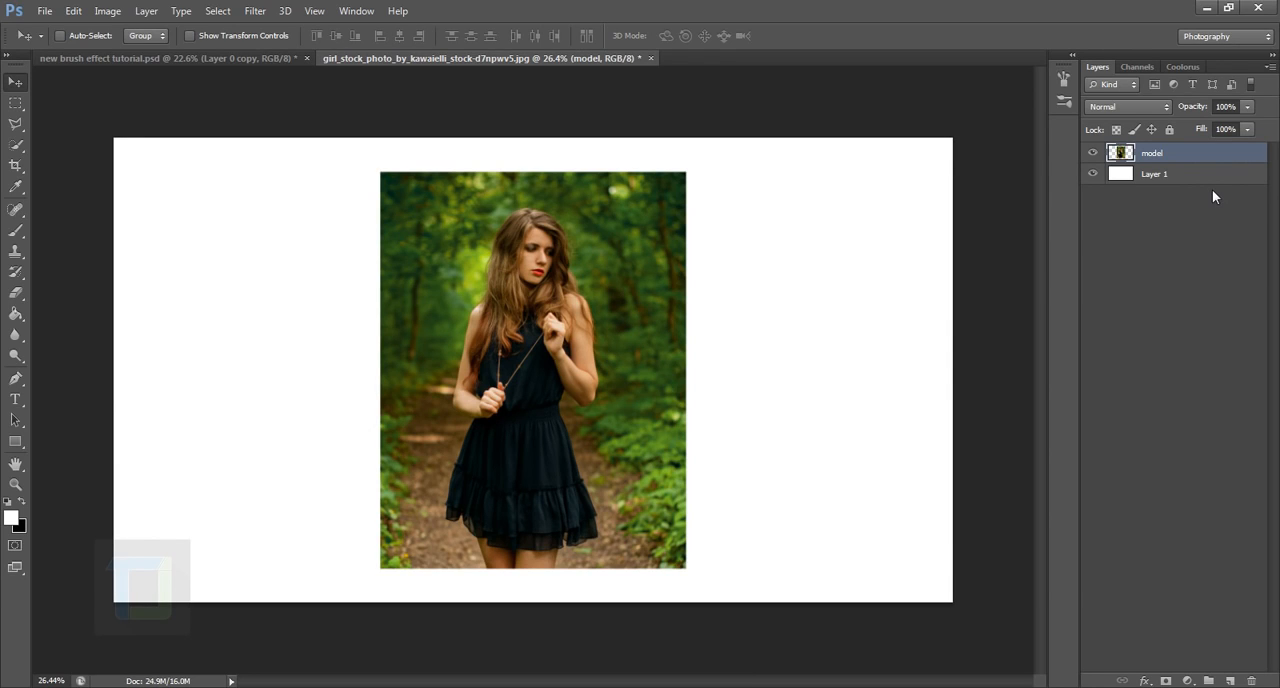
key(ctrl+d)
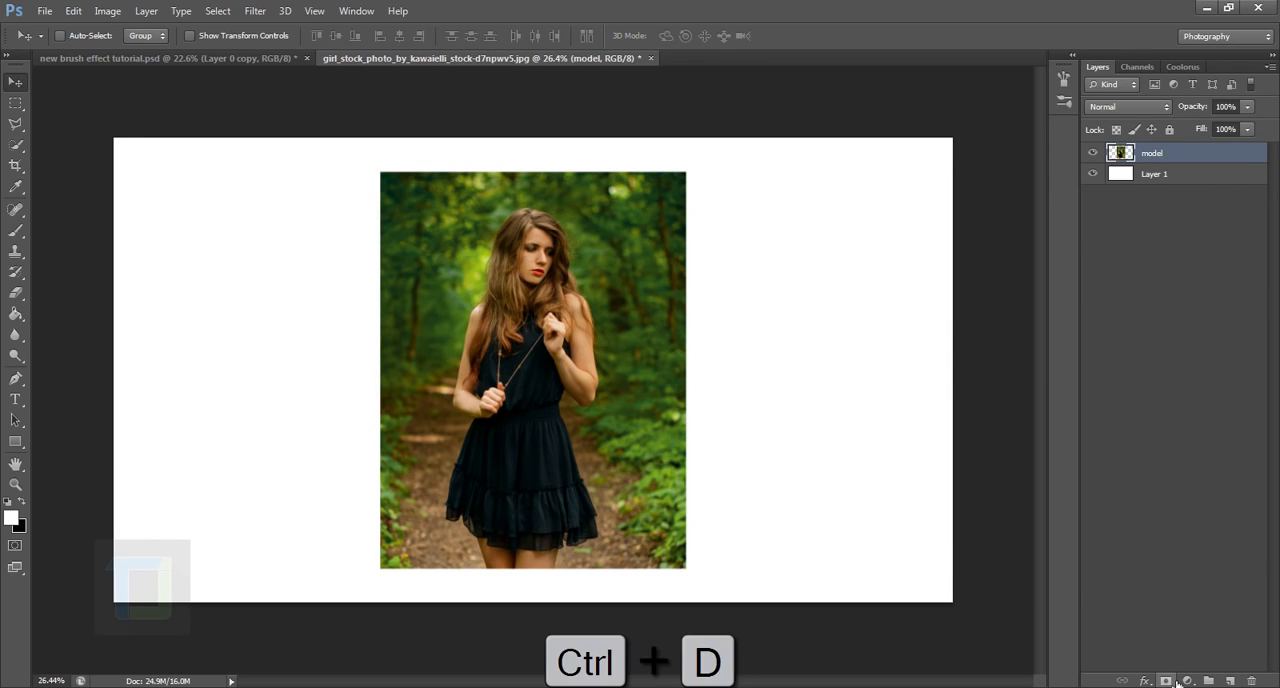
Step: Add a layer mask to the model layer and fill the mask with black using the Paint Bucket
click(1167, 681)
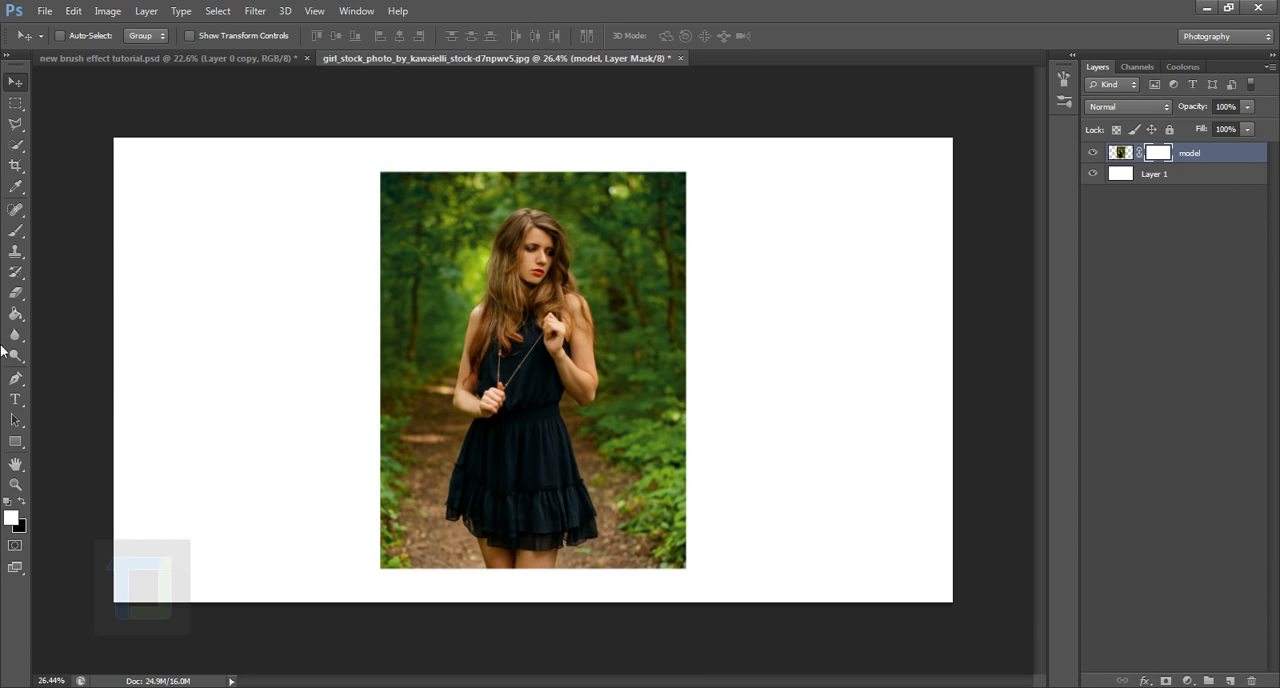
drag(15, 314, 55, 318)
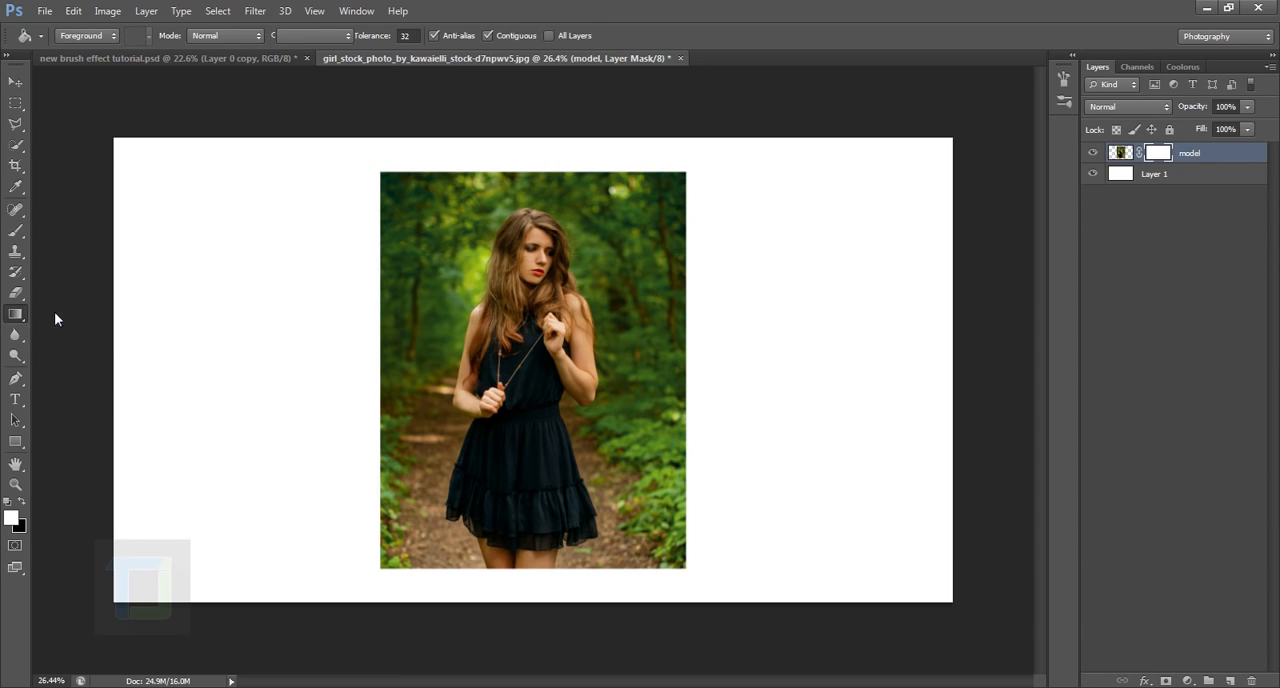
click(21, 502)
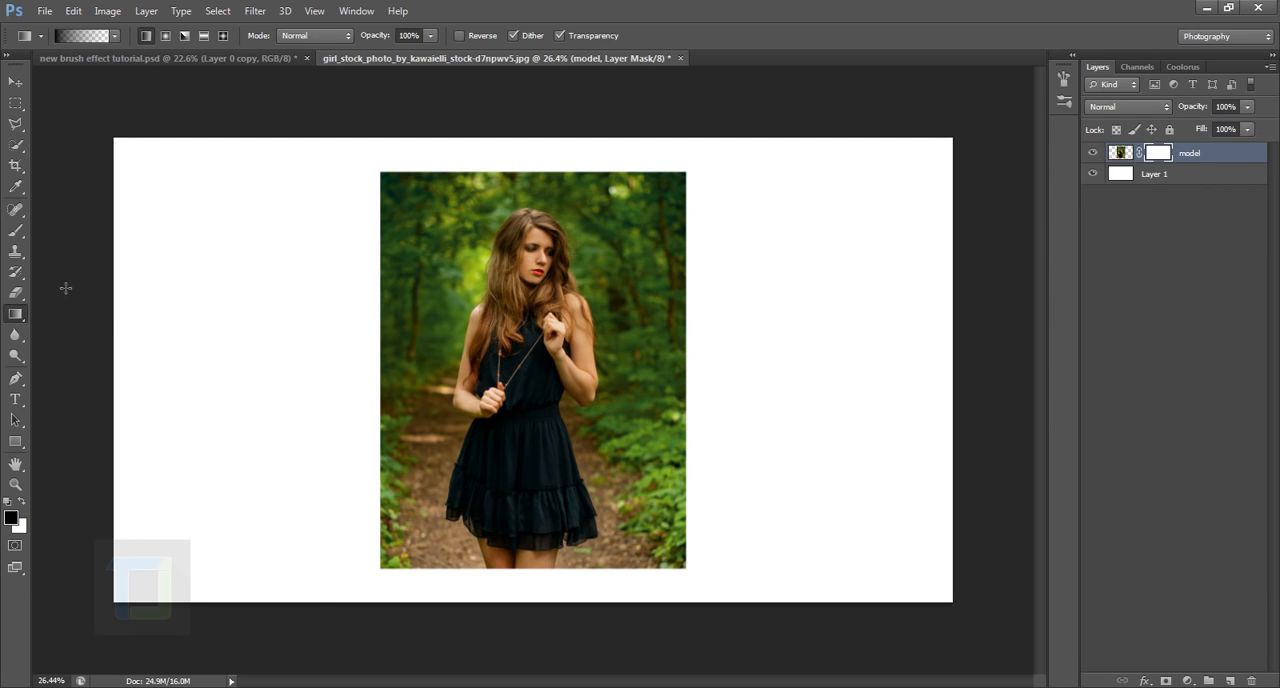
drag(15, 318, 76, 310)
click(77, 328)
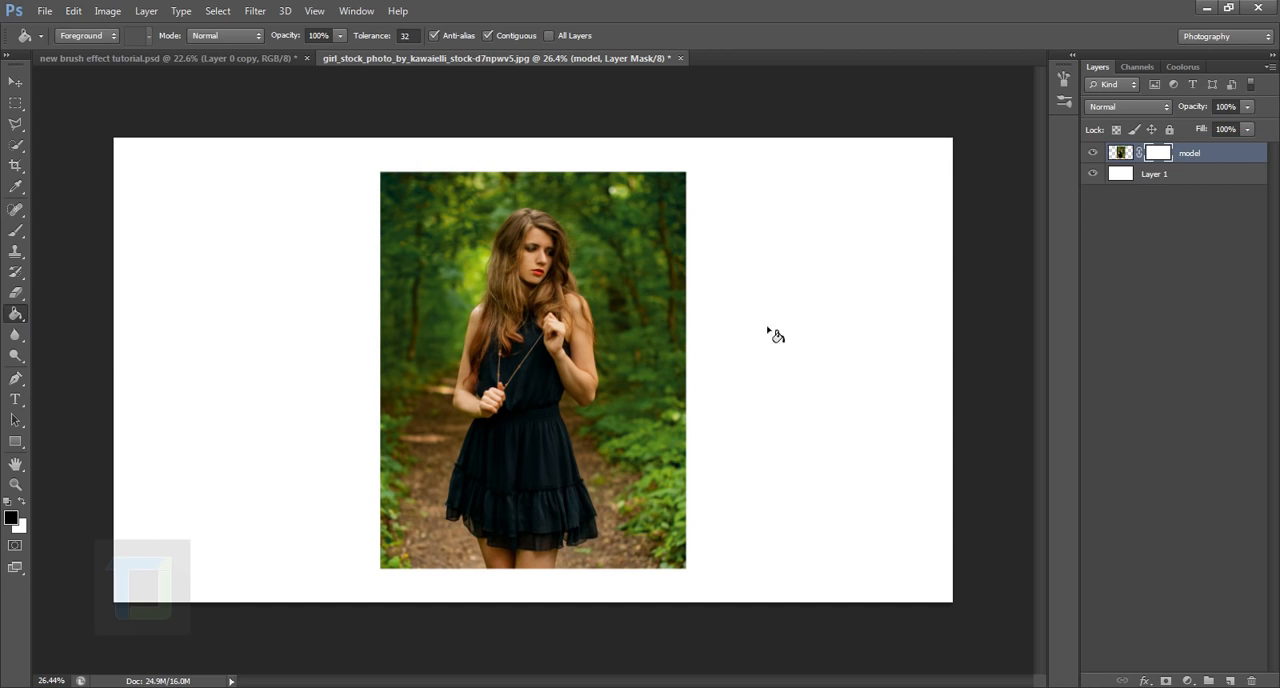
click(545, 318)
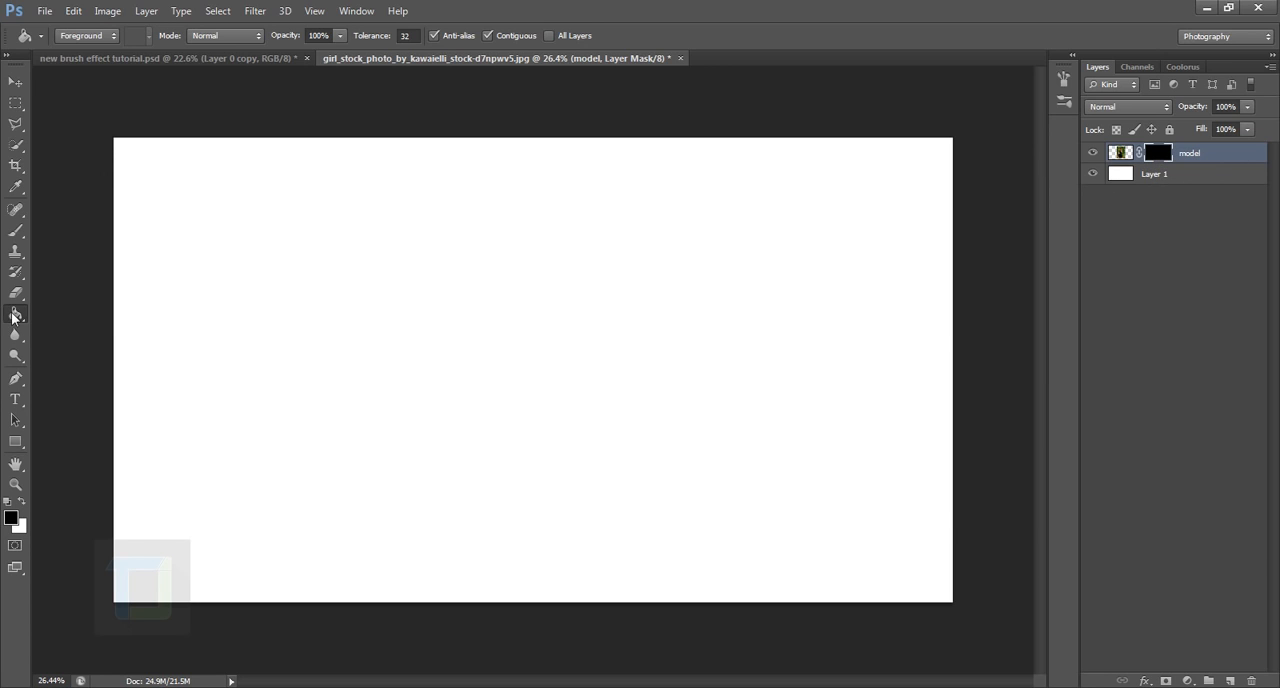
Step: Load the Paint.abr brush set from the "paint brush file" folder into the Brush tool presets
click(17, 231)
click(79, 37)
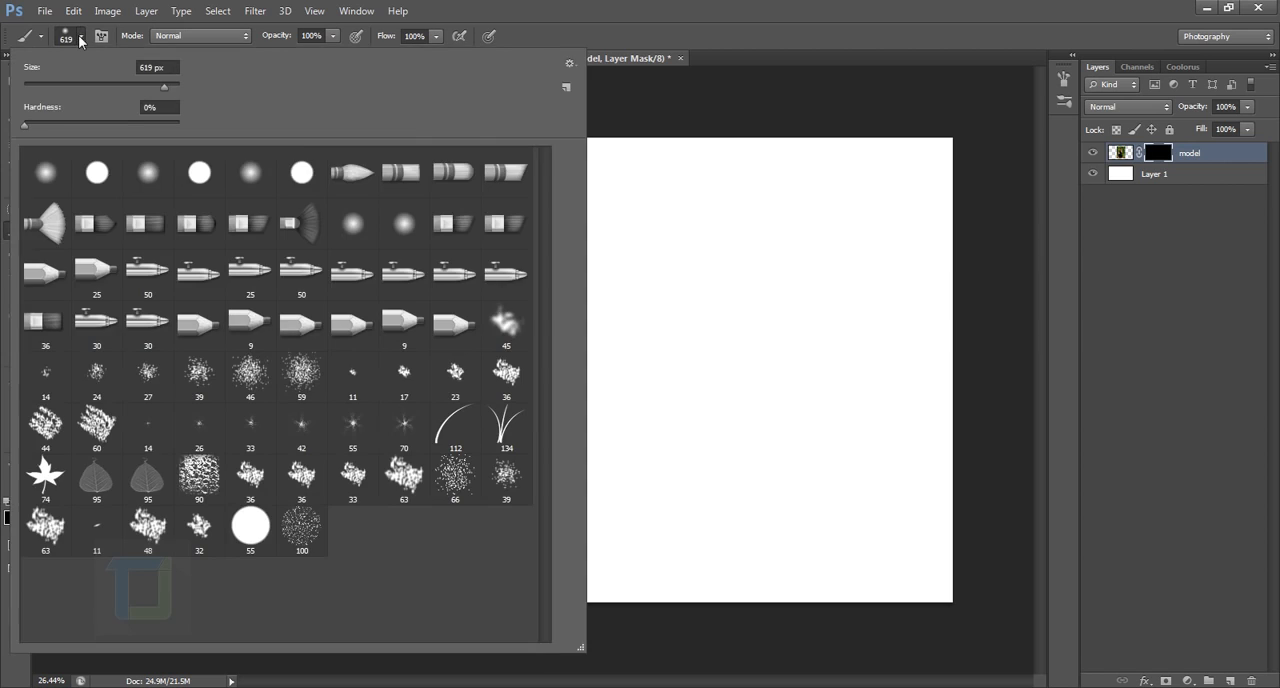
click(574, 65)
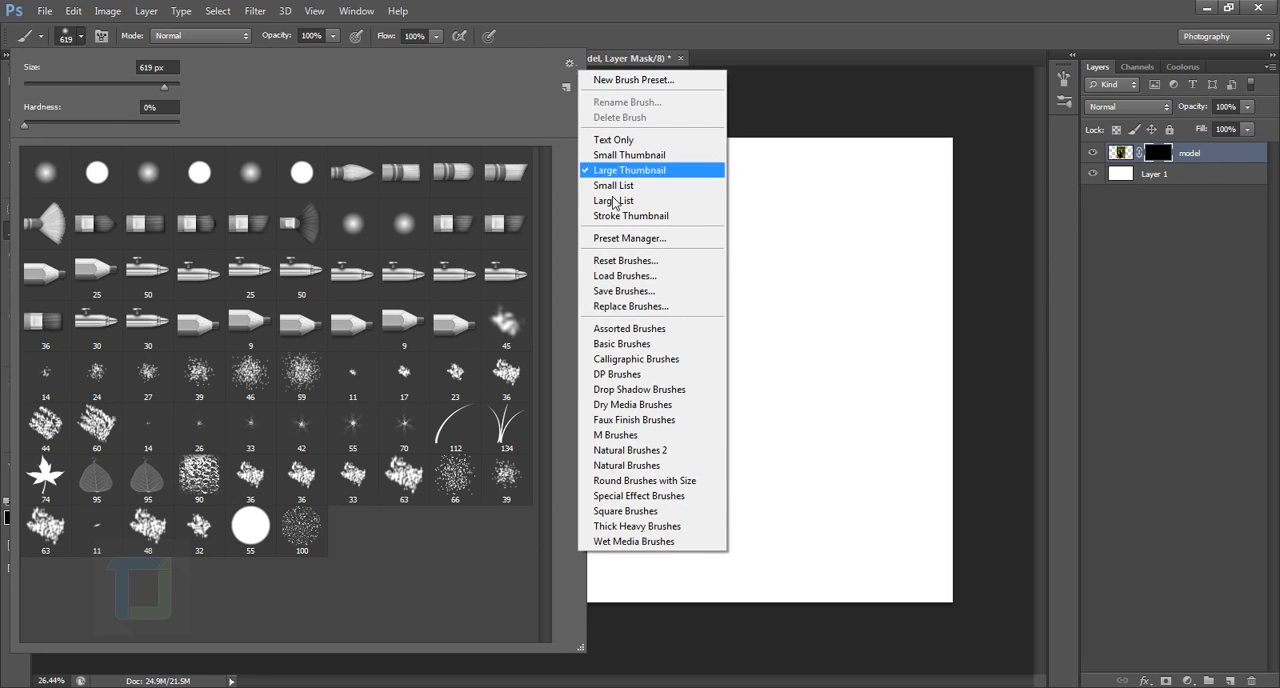
click(636, 288)
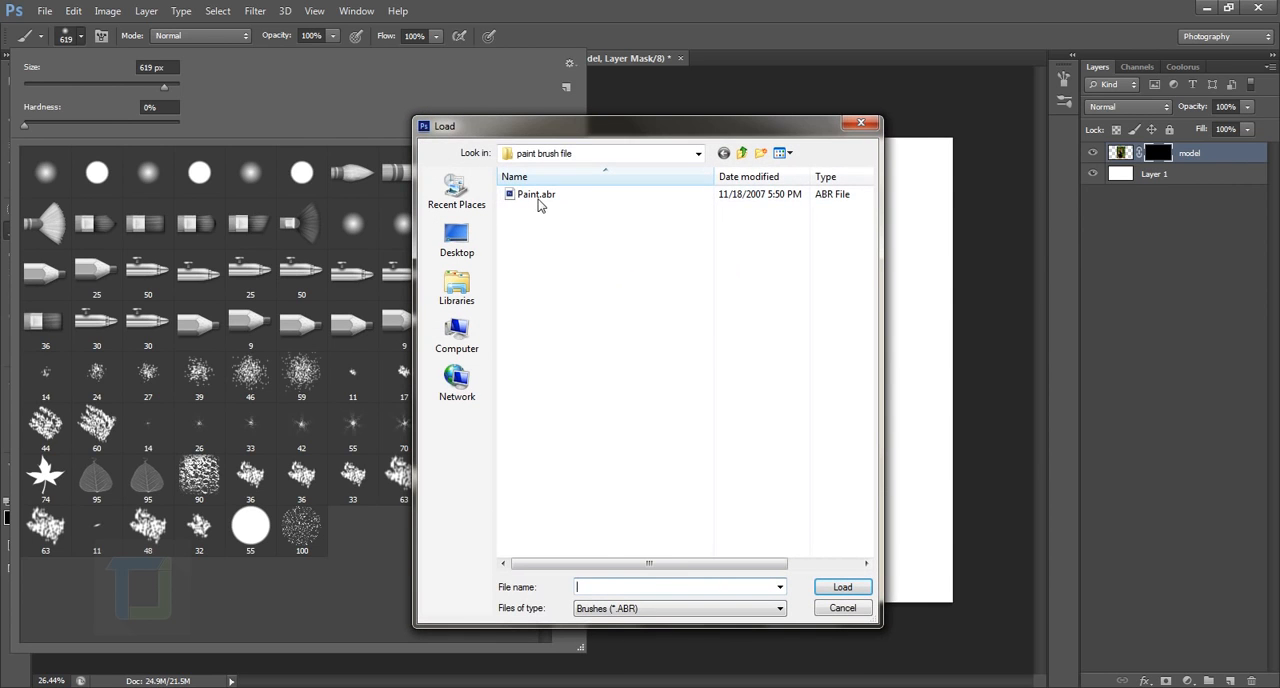
click(527, 200)
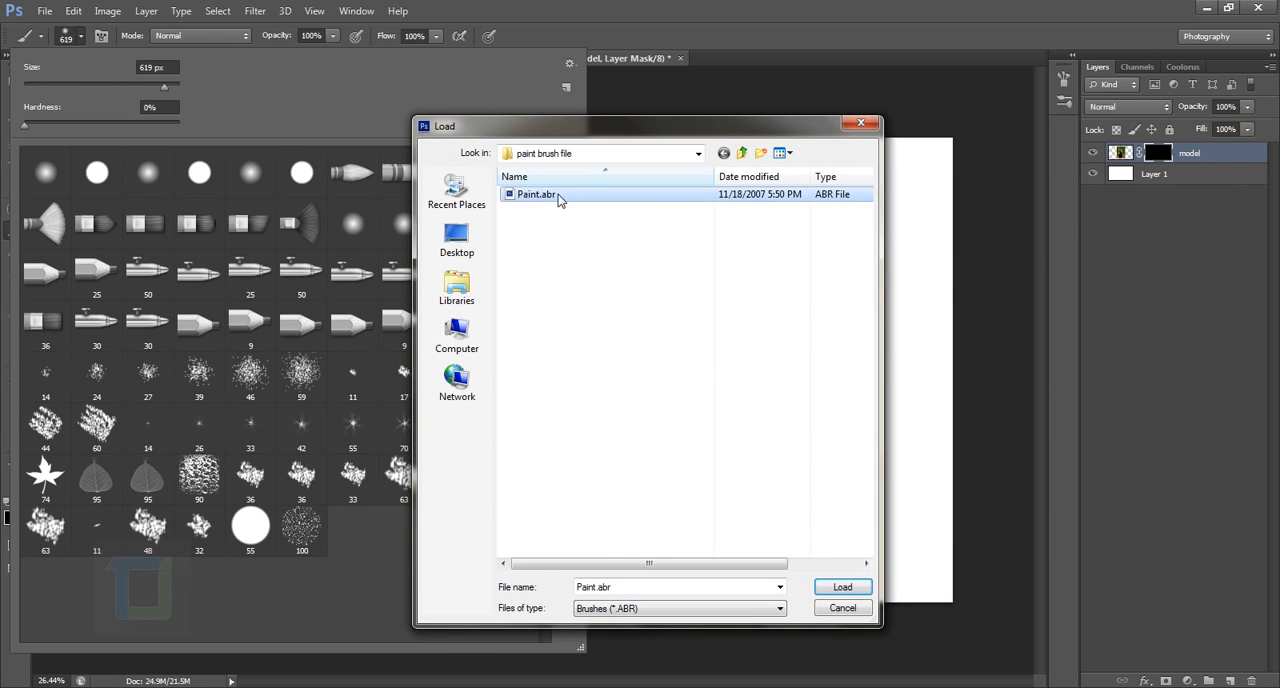
click(842, 587)
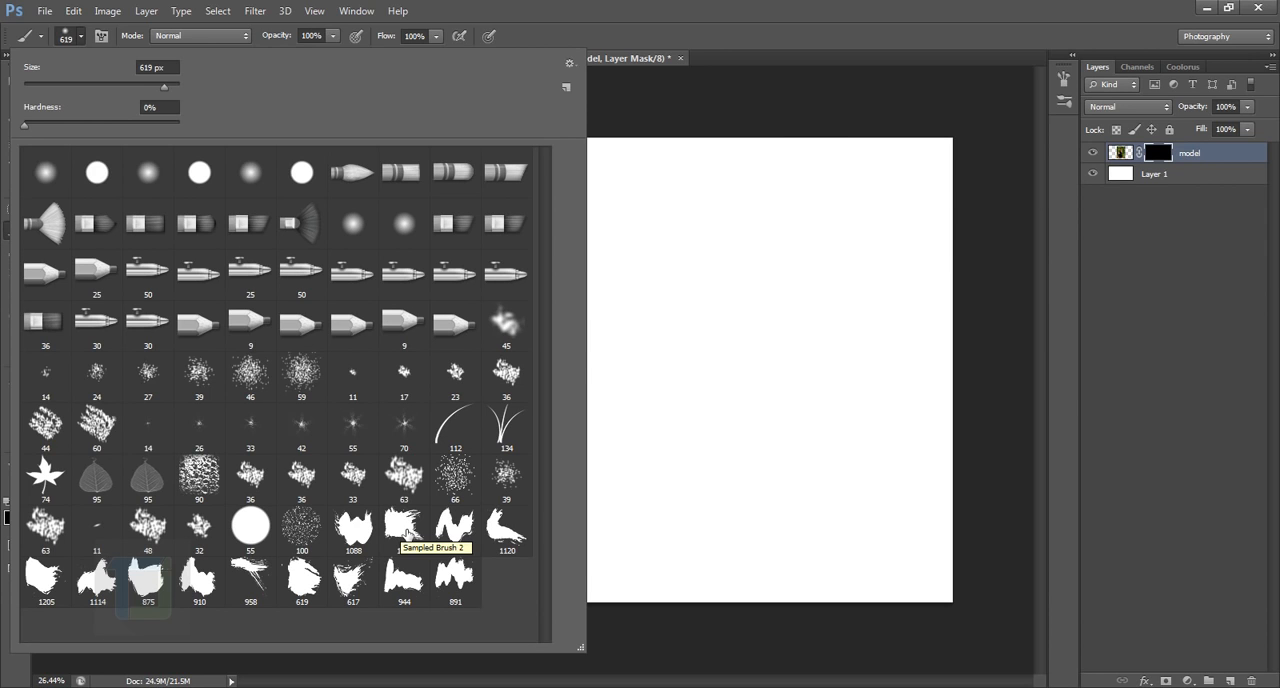
Step: Choose the Sampled Brush 2 tip, enlarge it to 1300 px and make white the foreground colour
click(405, 532)
click(1163, 156)
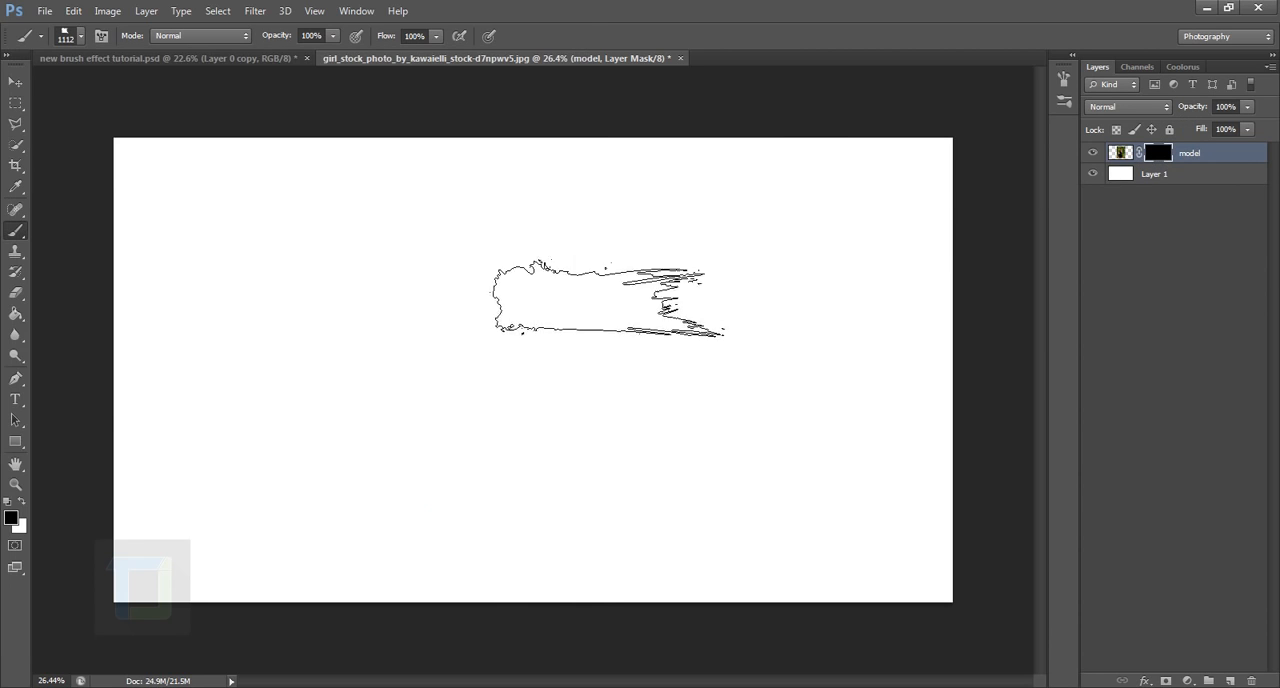
key(bracketright)
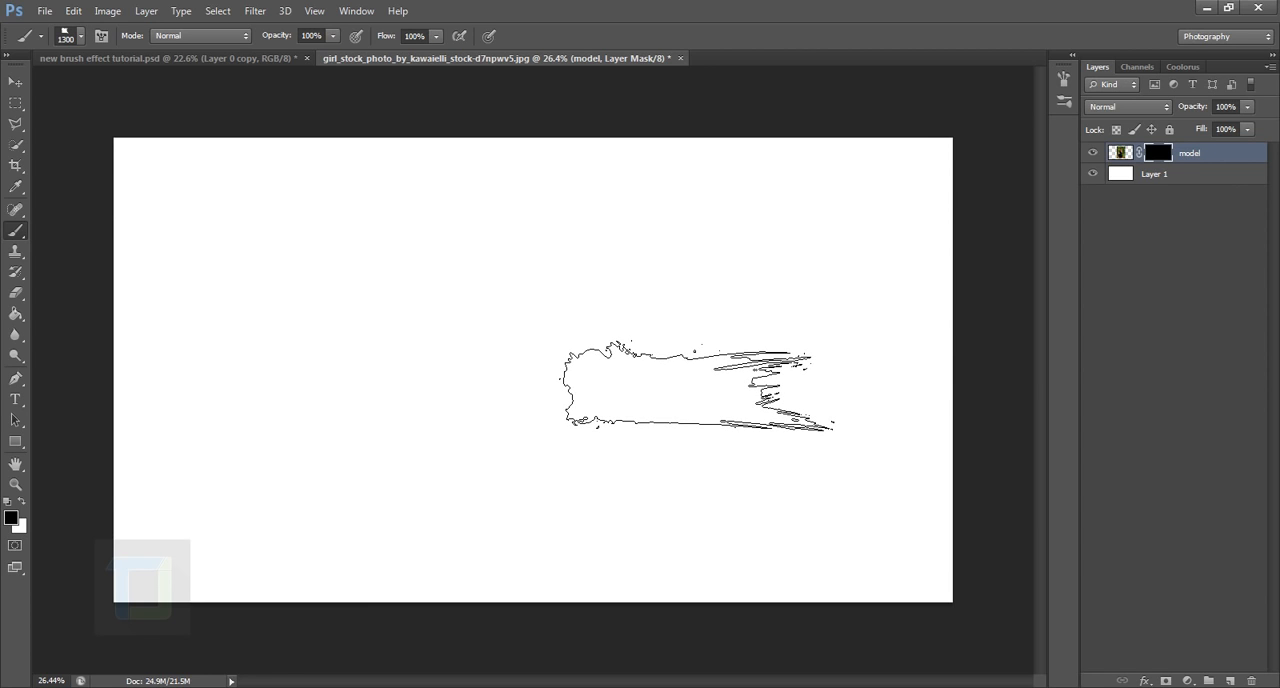
key(x)
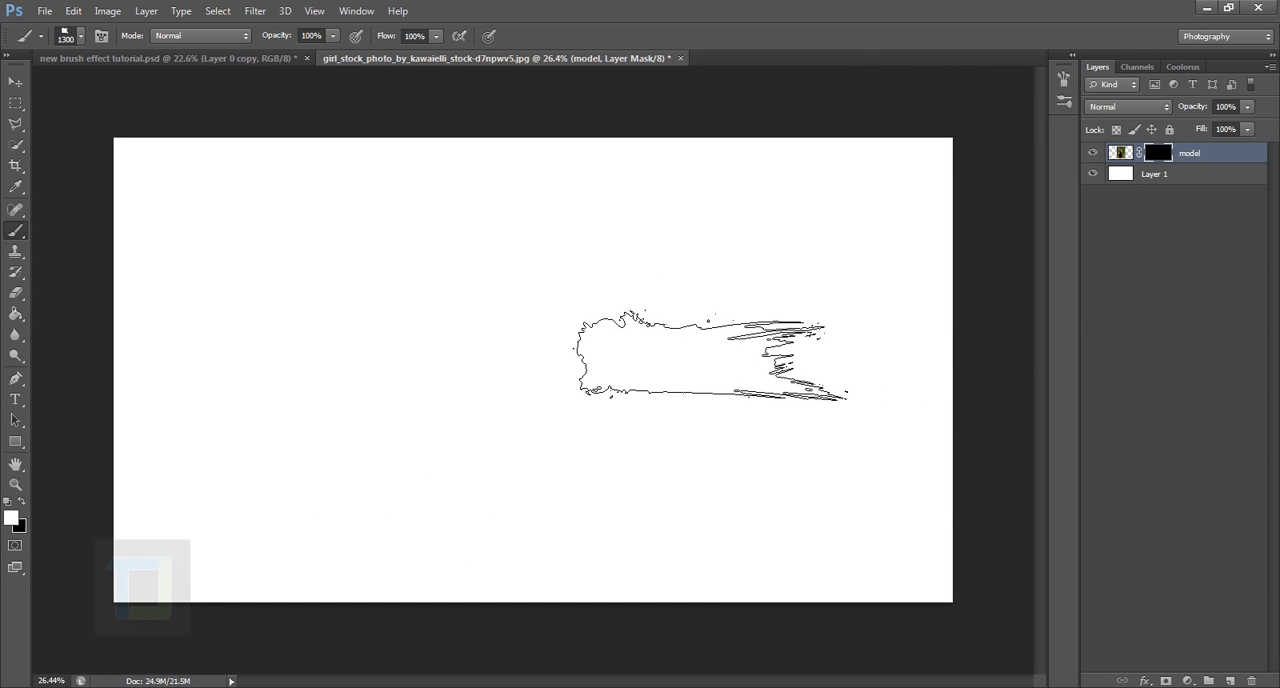
Step: Undo a 1300 px test stamp on the mask, and reveal a strip across the model's lower face and hair at 1100 px
click(561, 301)
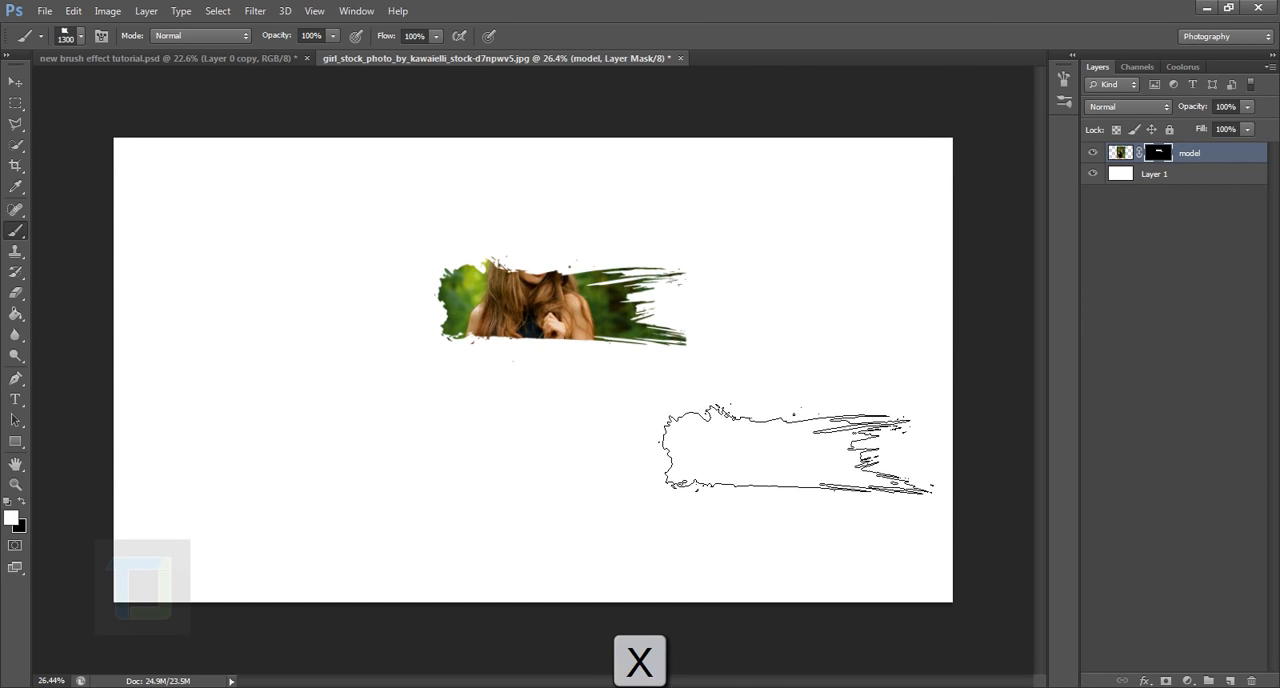
key(ctrl+z)
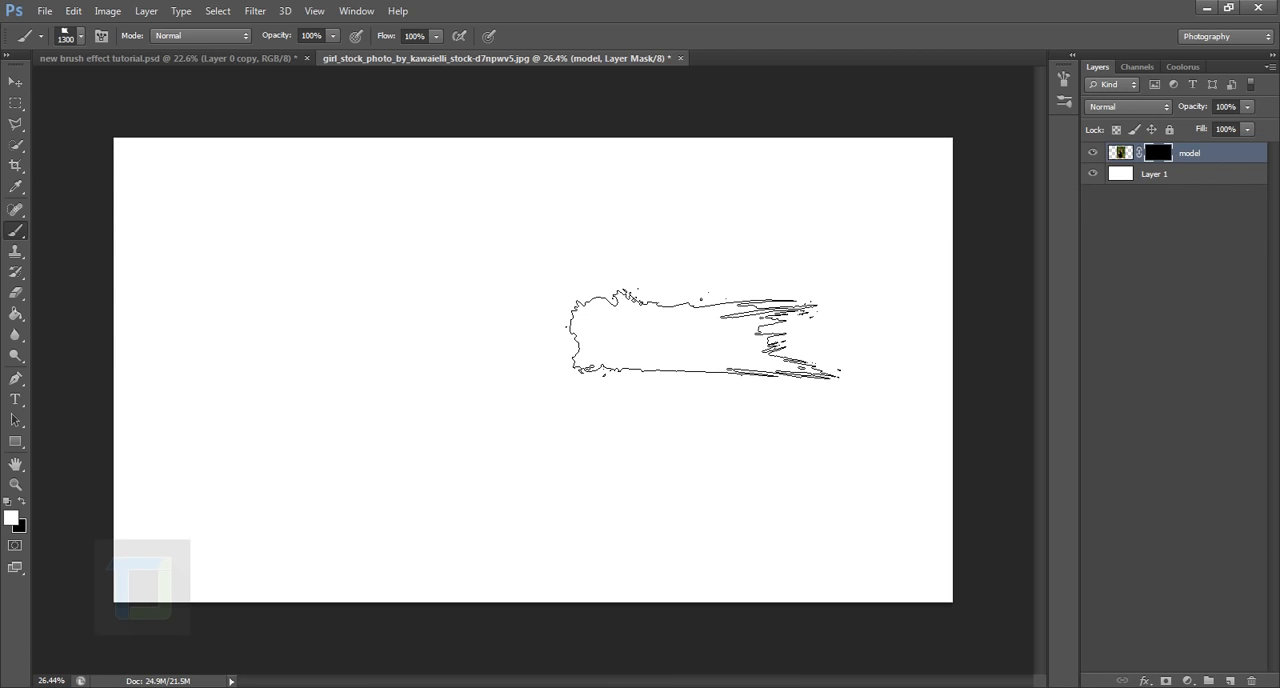
key(bracketleft)
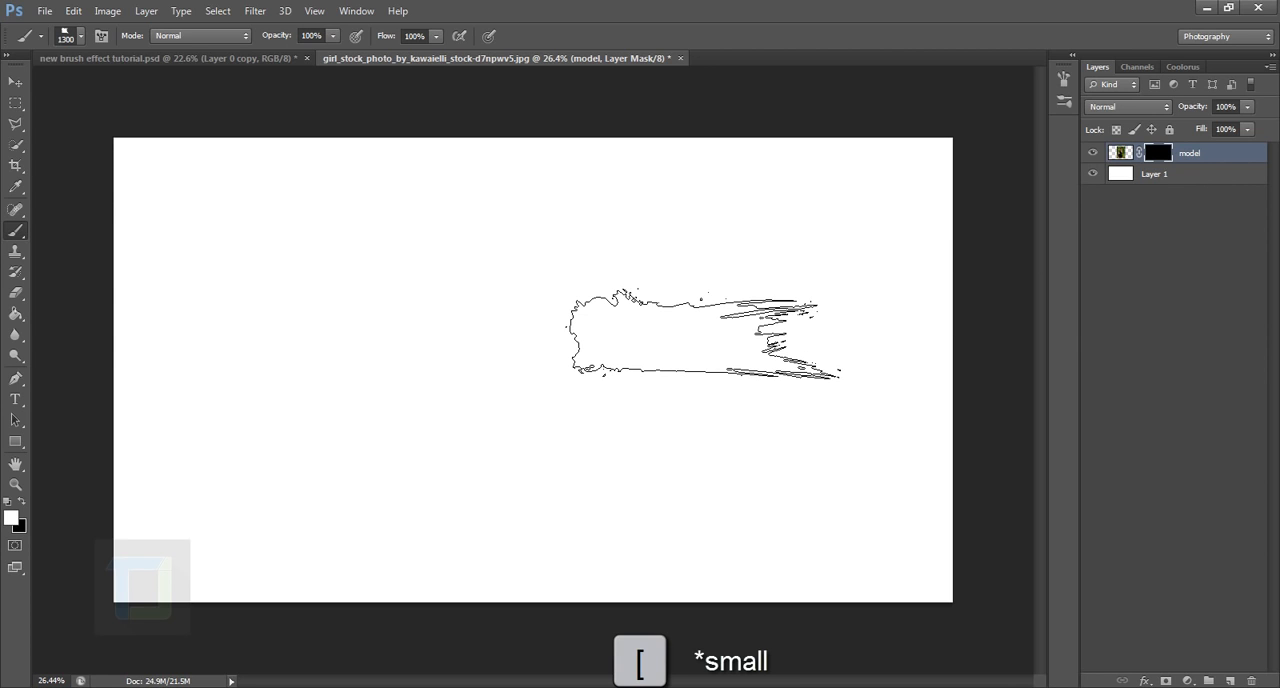
key(bracketleft)
key(bracketleft)
click(547, 288)
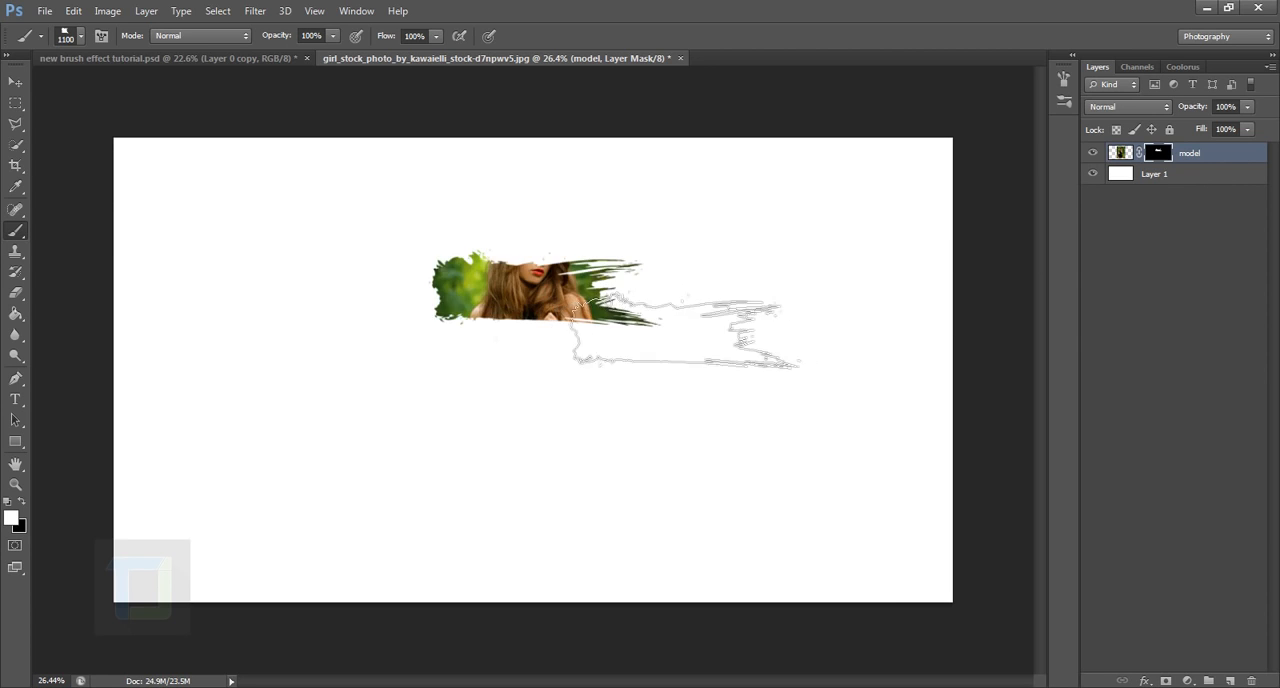
Step: Lower the density of the model layer's mask to 90% and collapse the mask properties
double_click(1165, 156)
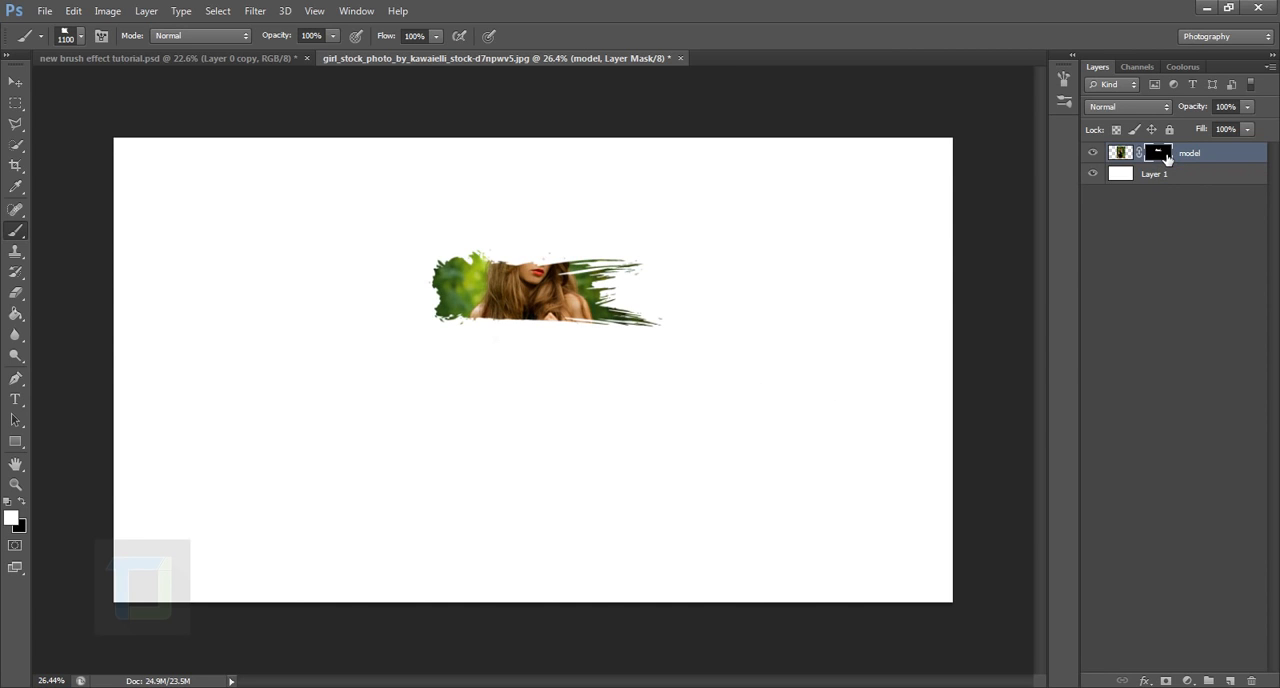
drag(1012, 386, 1001, 387)
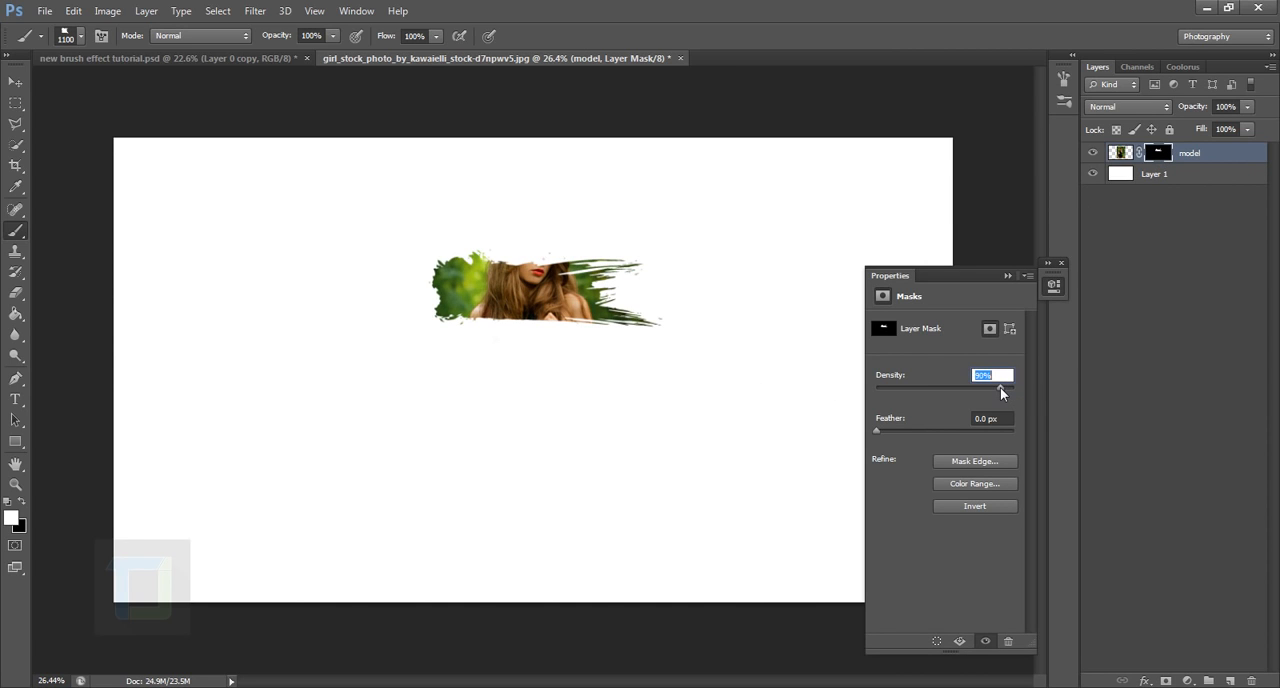
click(1006, 275)
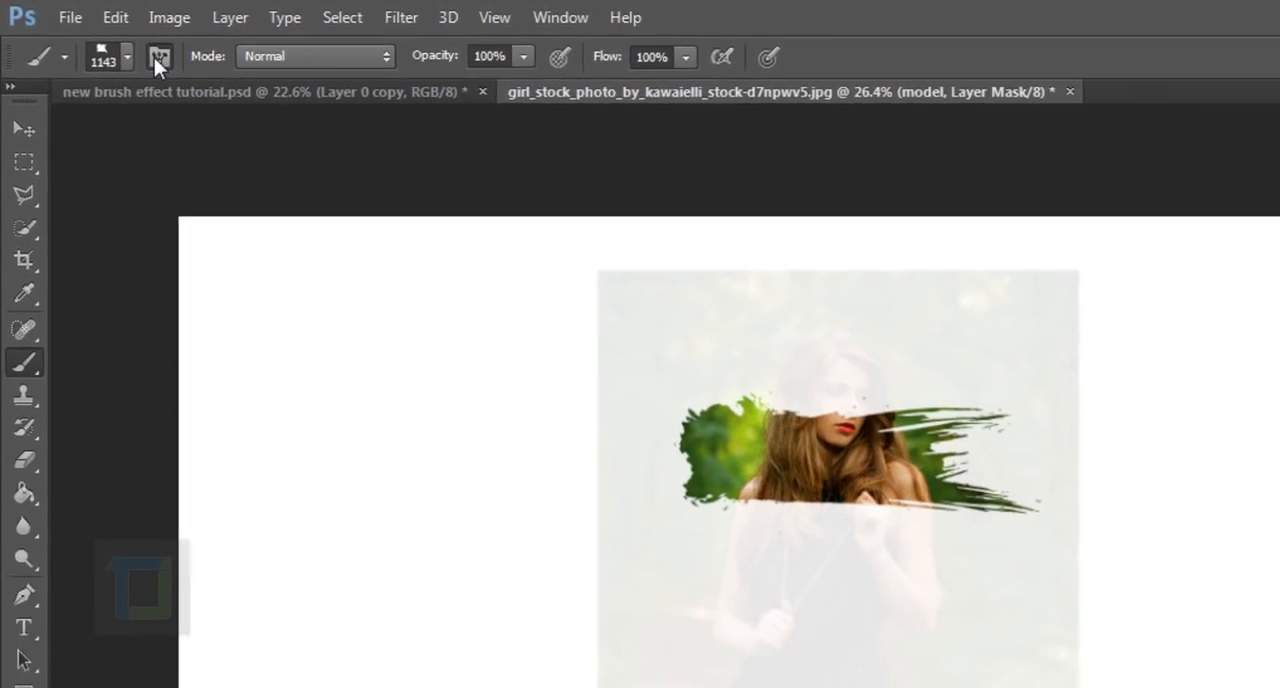
Step: Reveal the model's face and upper hair on the layer mask with one white stamp of the 619 brush tip at 1500 px
click(157, 57)
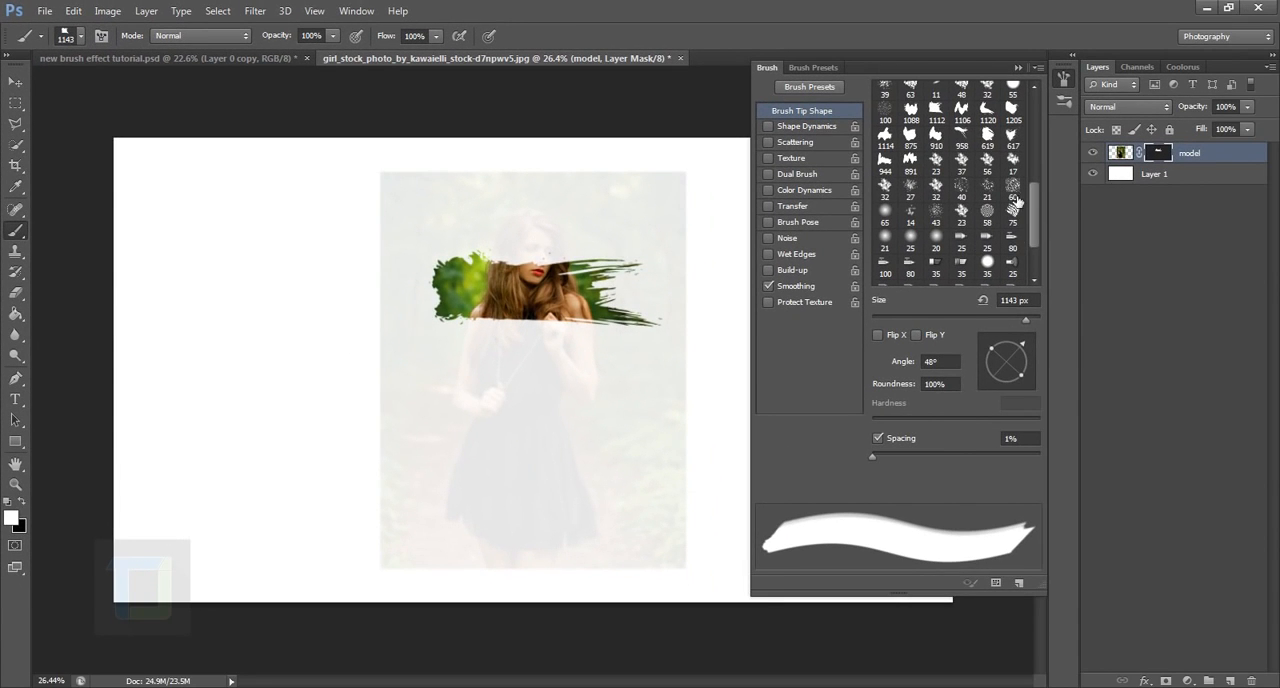
drag(1033, 232, 1042, 191)
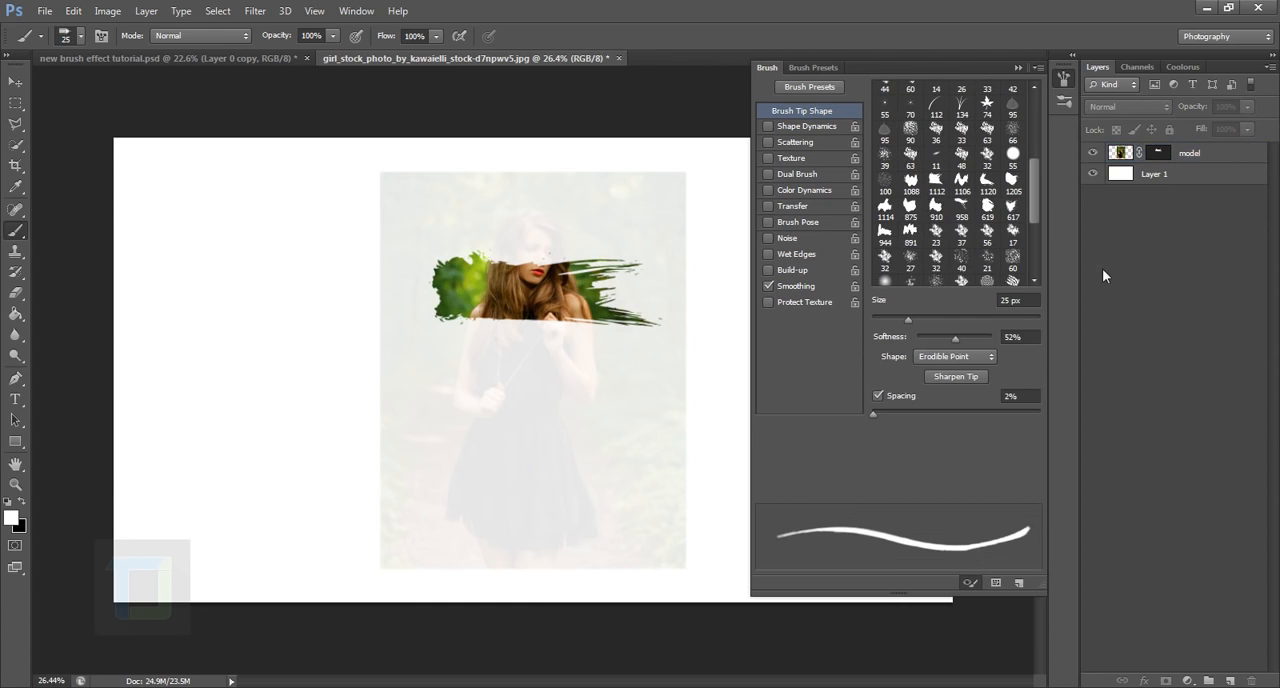
click(960, 182)
click(990, 206)
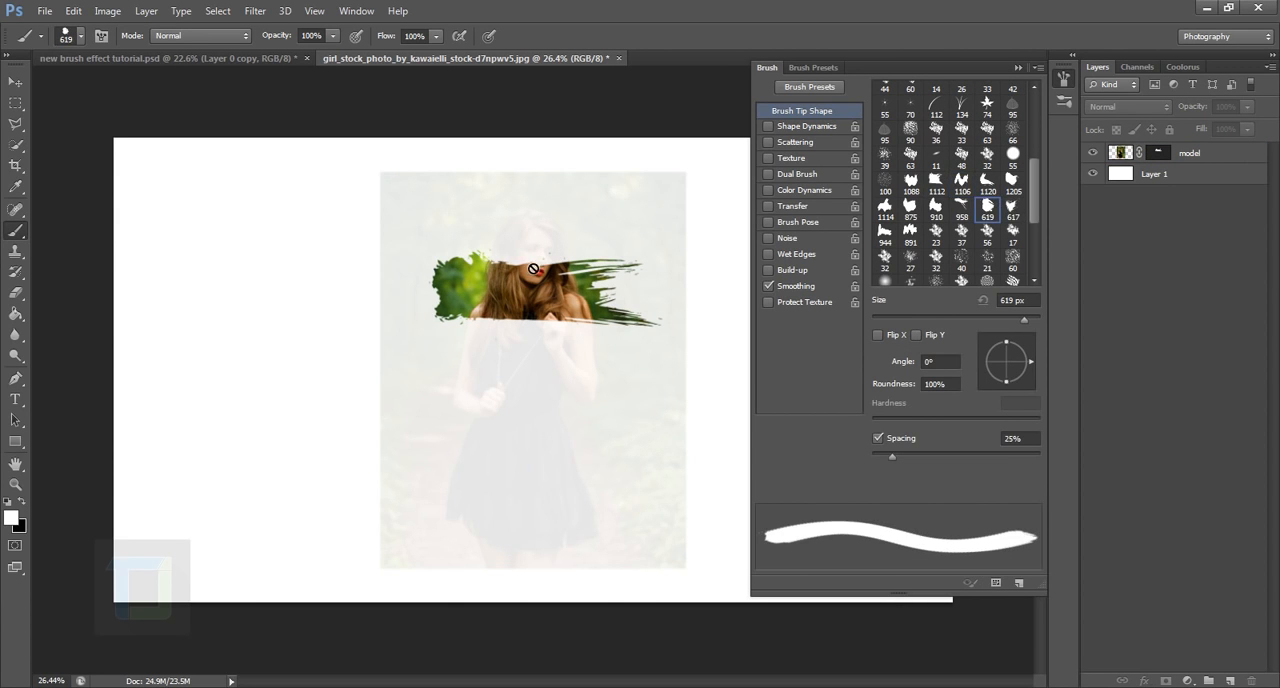
drag(1026, 320, 1028, 321)
click(1163, 153)
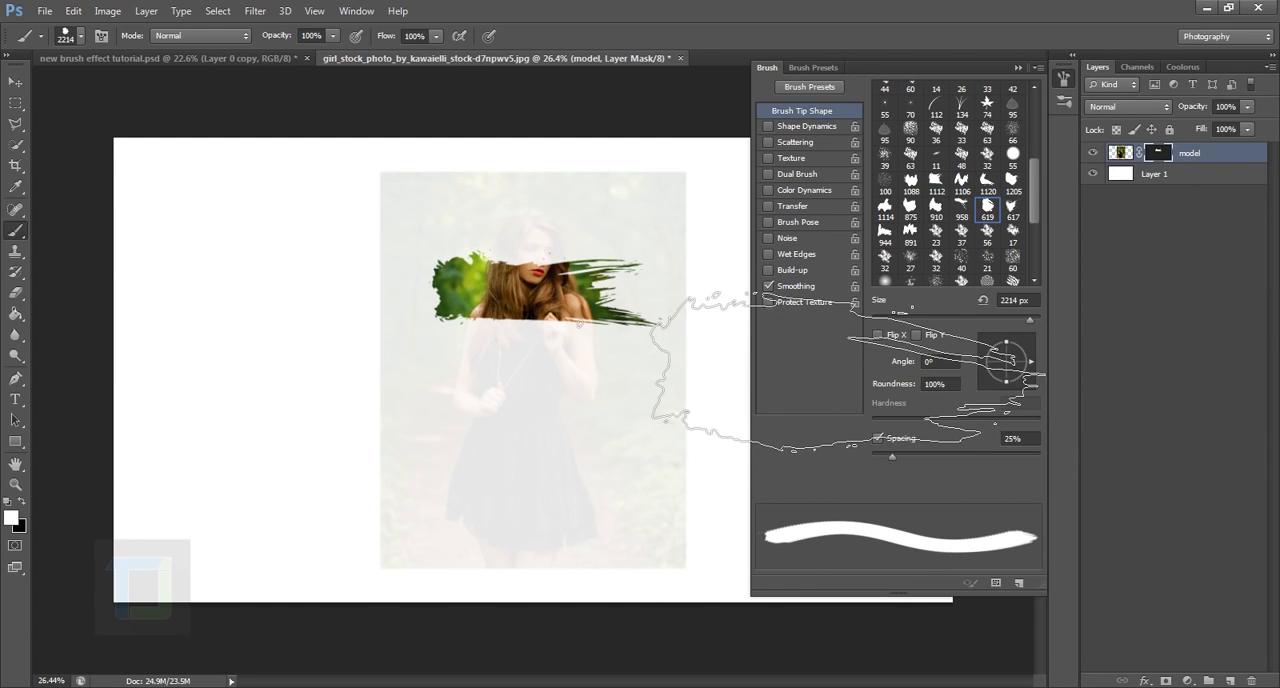
key(bracketleft)
key(bracketleft)
key(bracketleft)
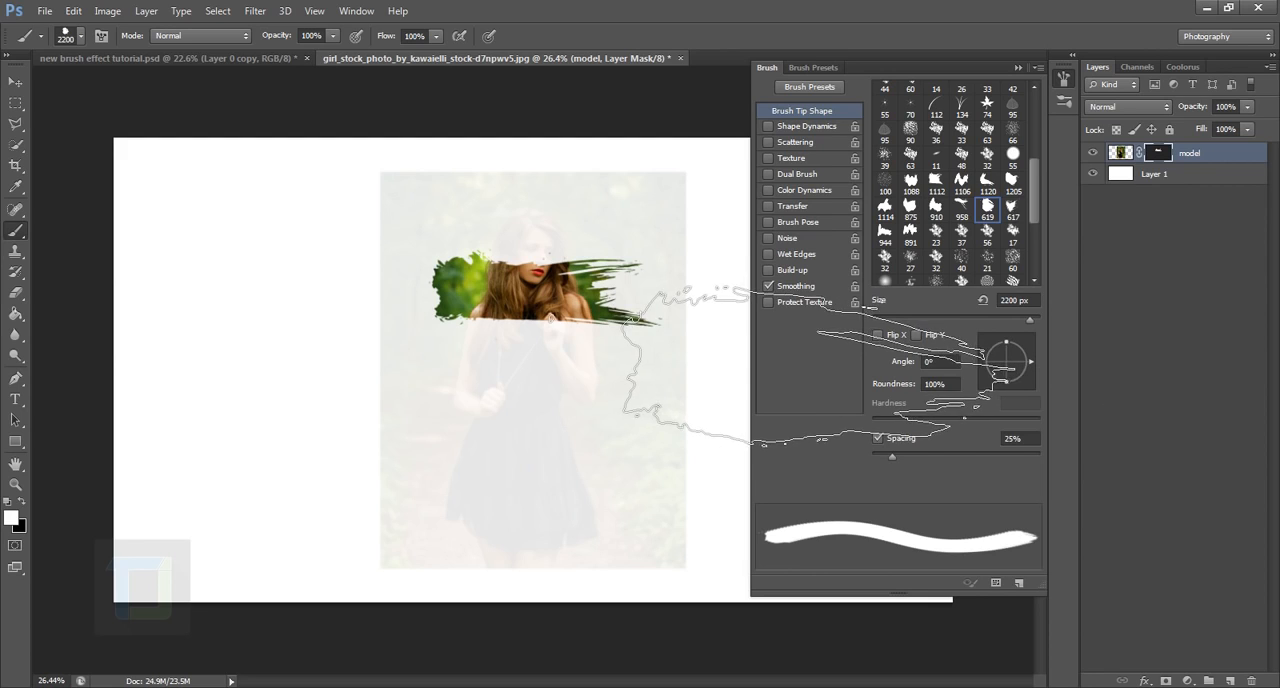
key(bracketleft)
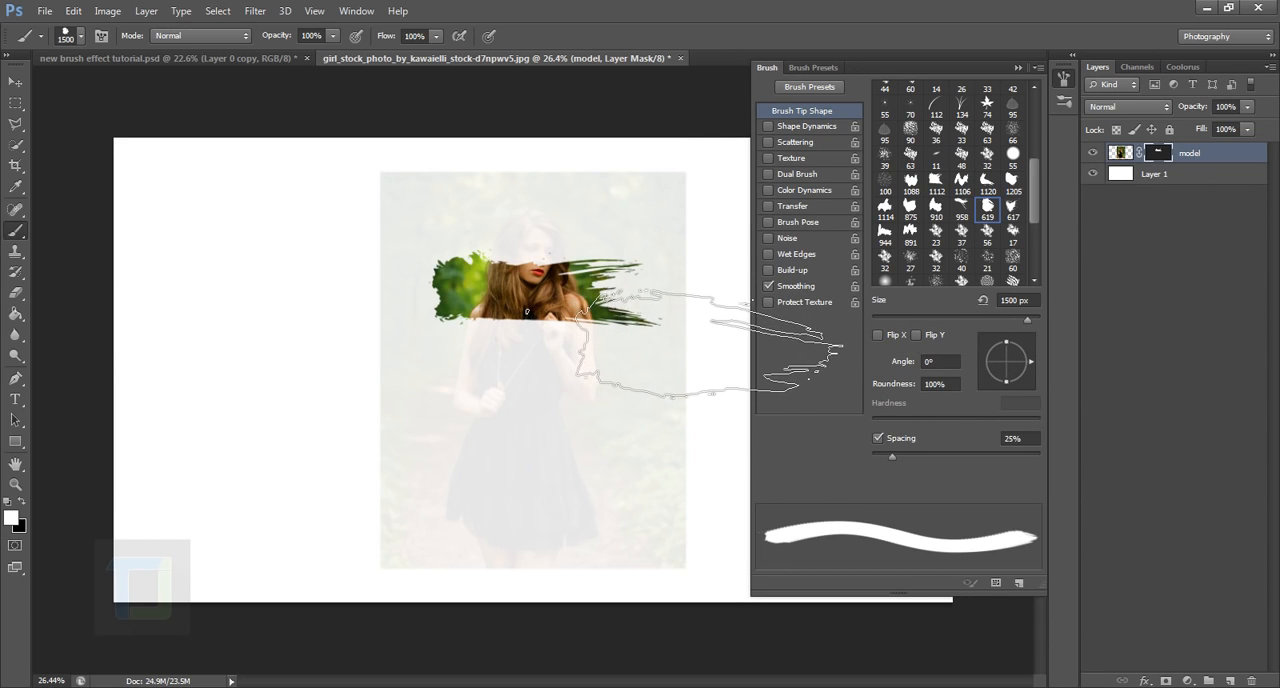
click(549, 256)
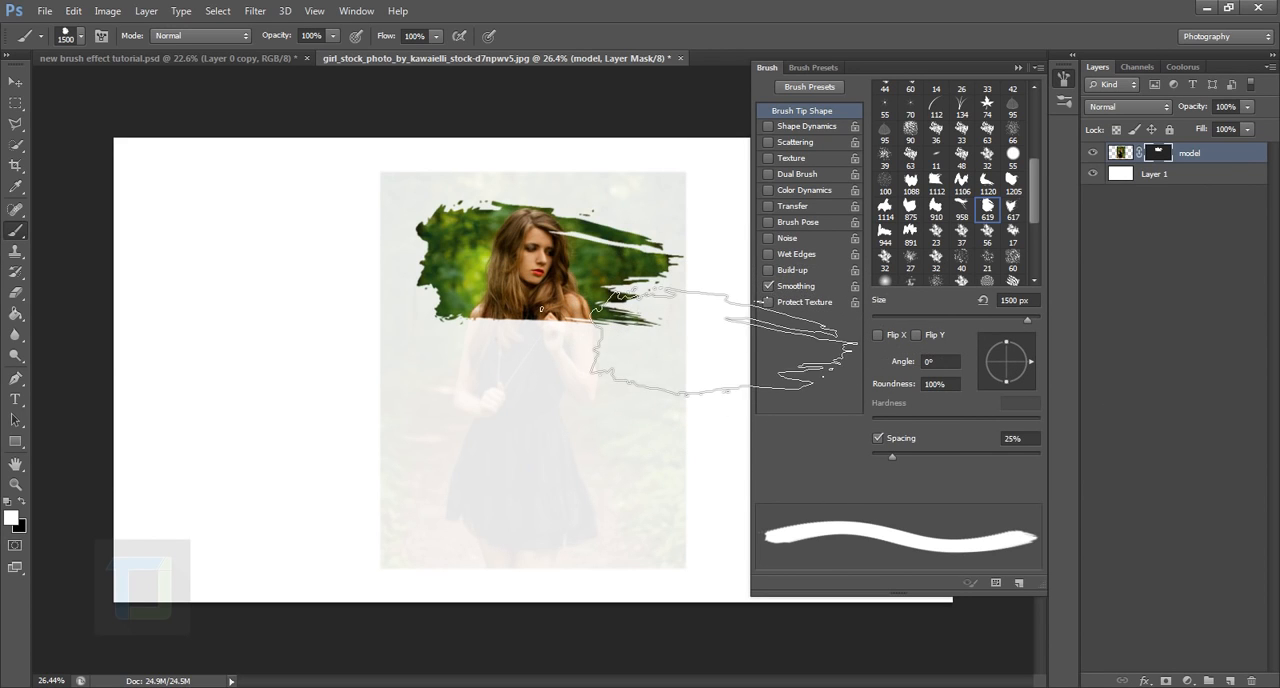
Step: Reveal the model's chest and shoulders with one stamp of the 910 brush tip at 1400 px
click(937, 207)
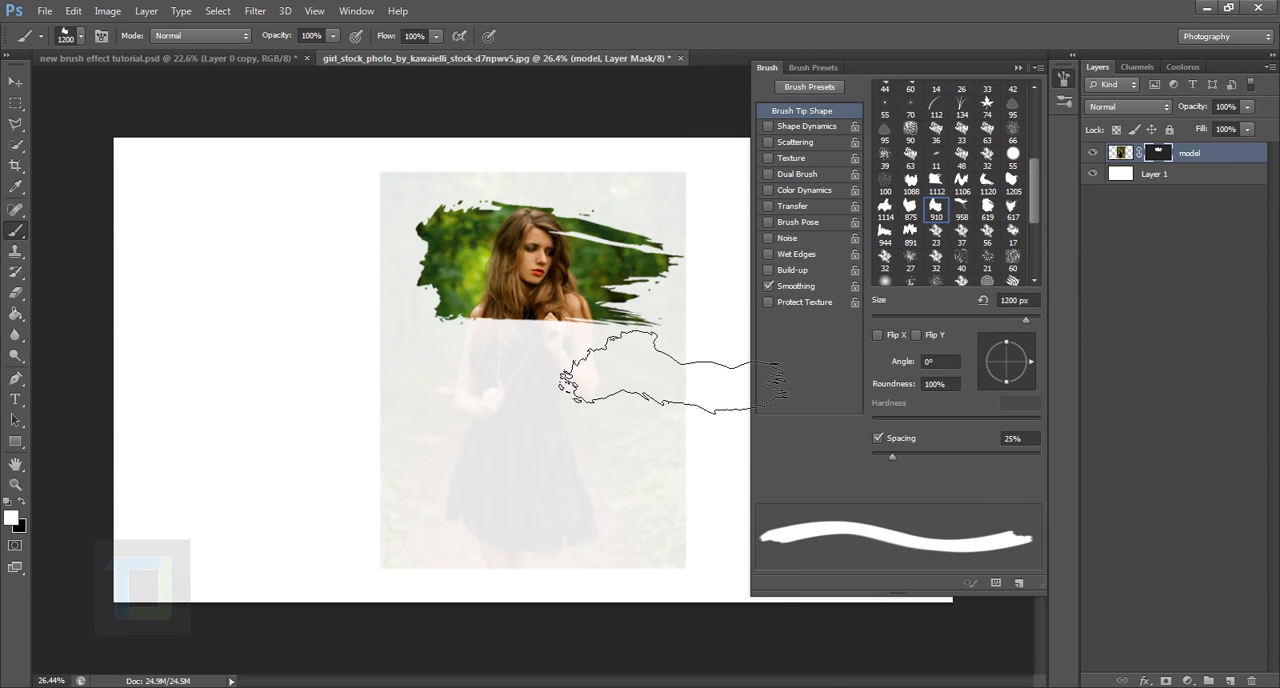
key(bracketright)
click(543, 330)
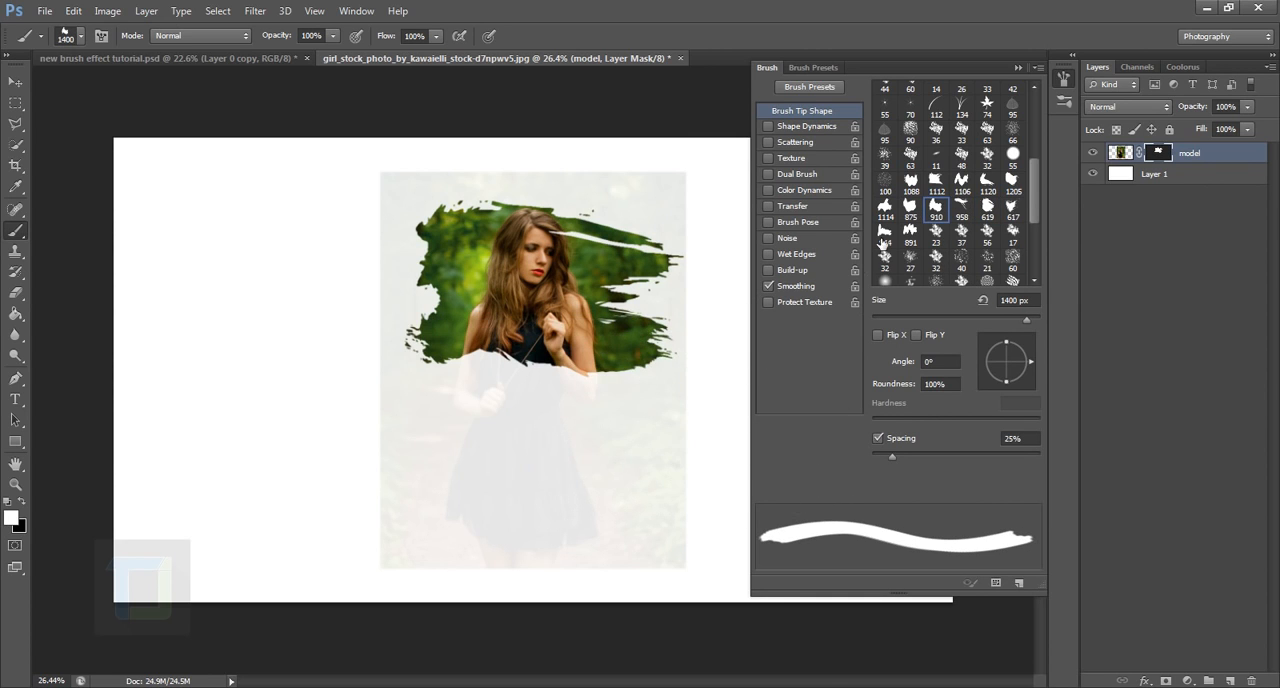
Step: Reveal the model's hands and waist with one stamp of the 619 brush tip at 1400 px
click(910, 208)
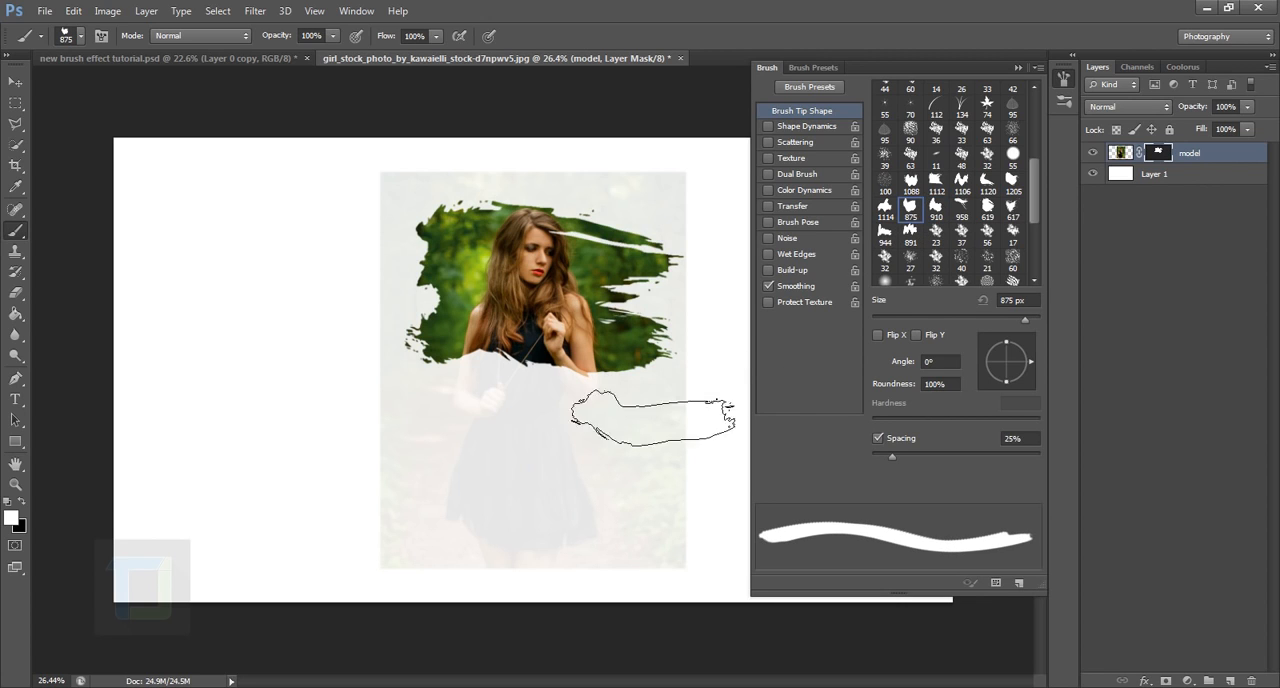
click(993, 213)
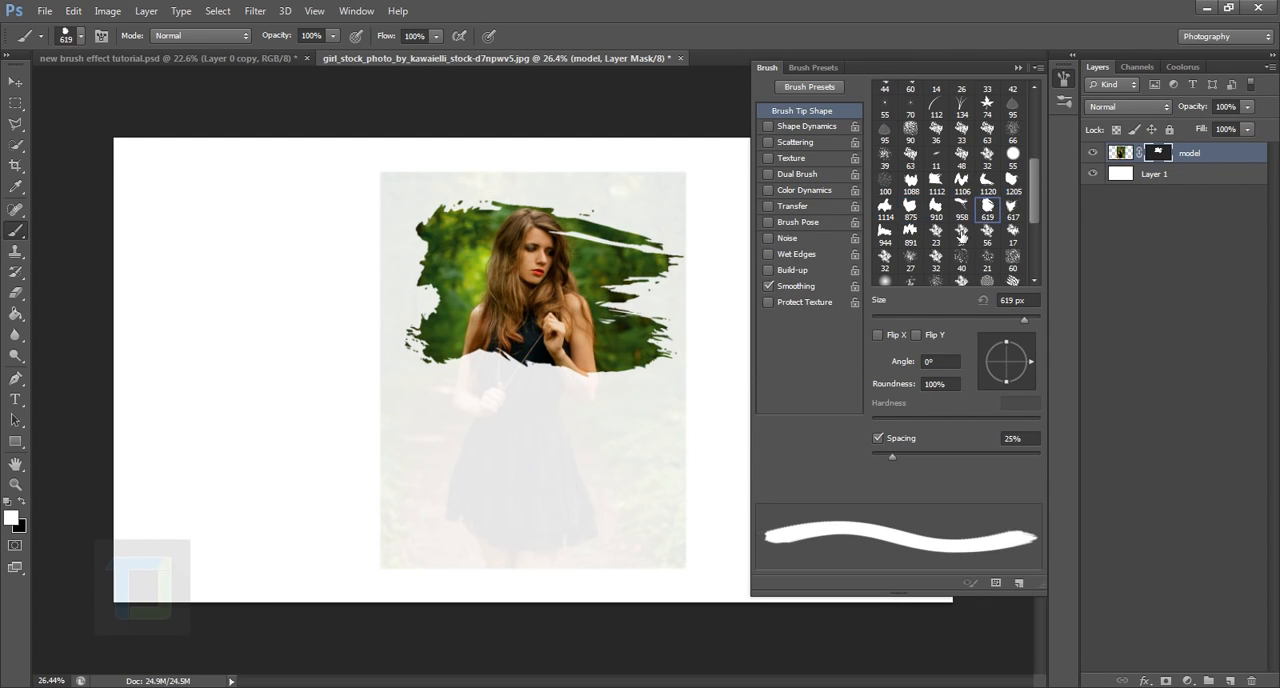
key(bracketright)
key(bracketright)
key(bracketright)
key(bracketright)
key(bracketright)
key(bracketright)
key(bracketright)
key(bracketright)
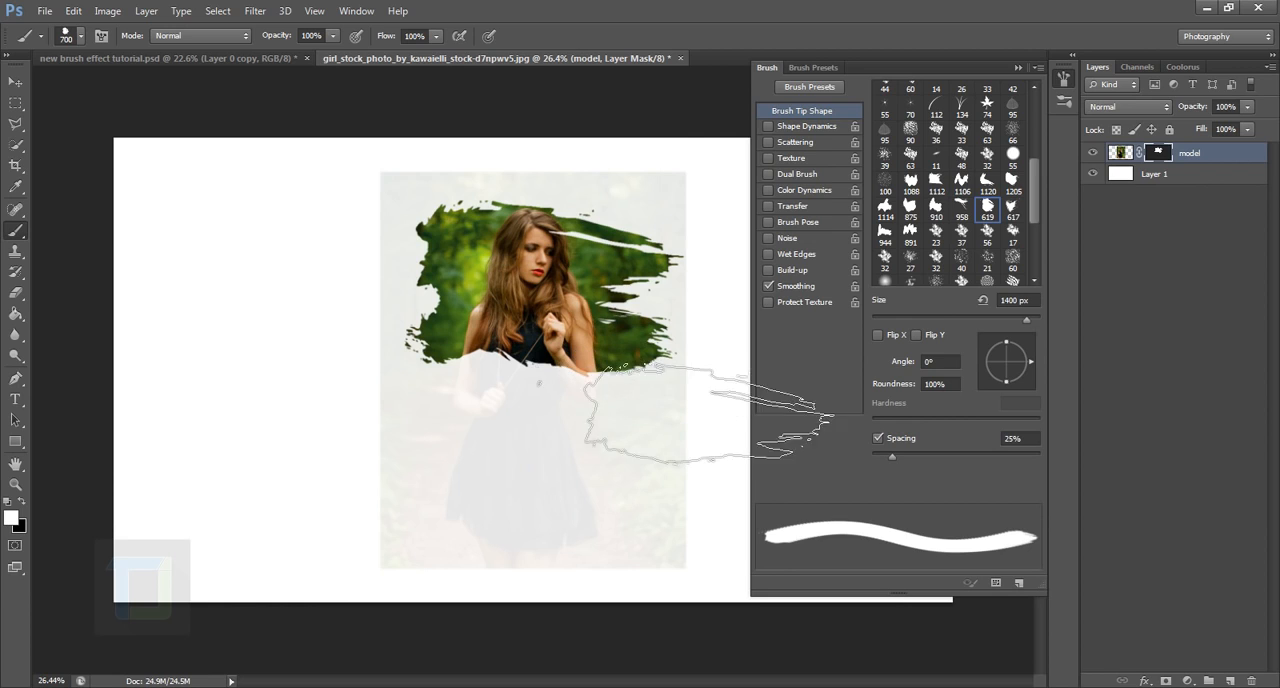
click(552, 389)
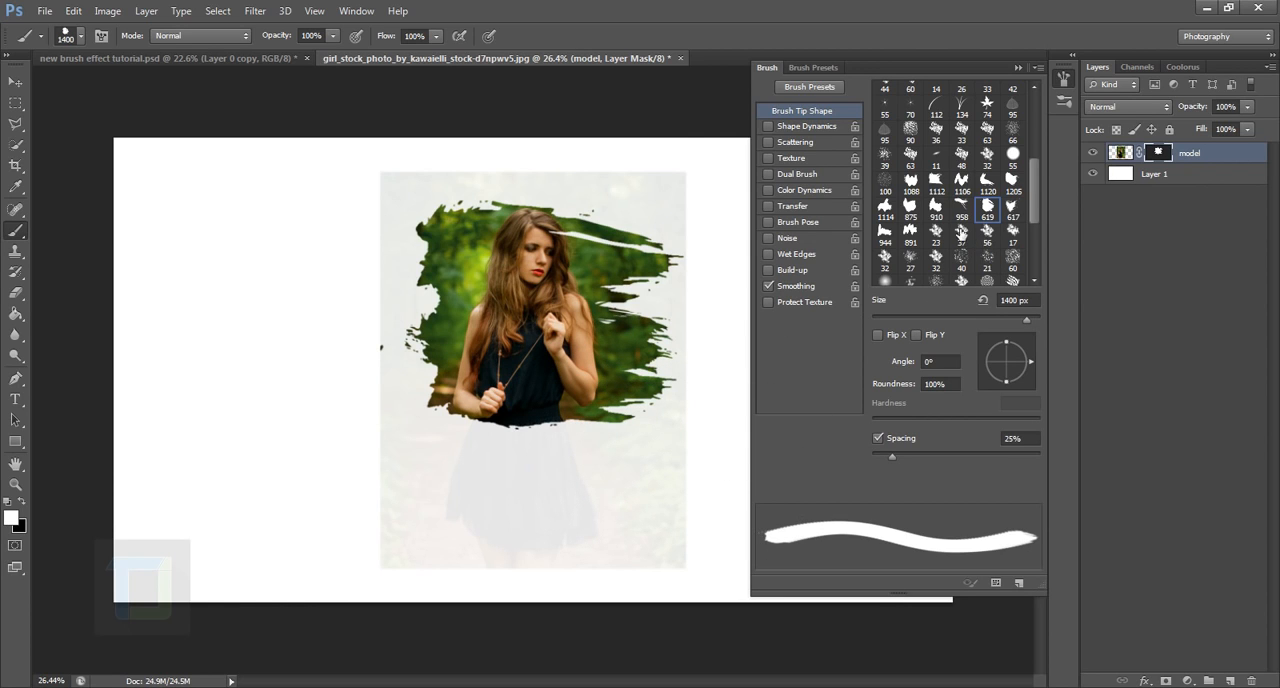
Step: Reveal the upper part of the skirt with one stamp of the 1112 brush tip at 1300 px
click(937, 182)
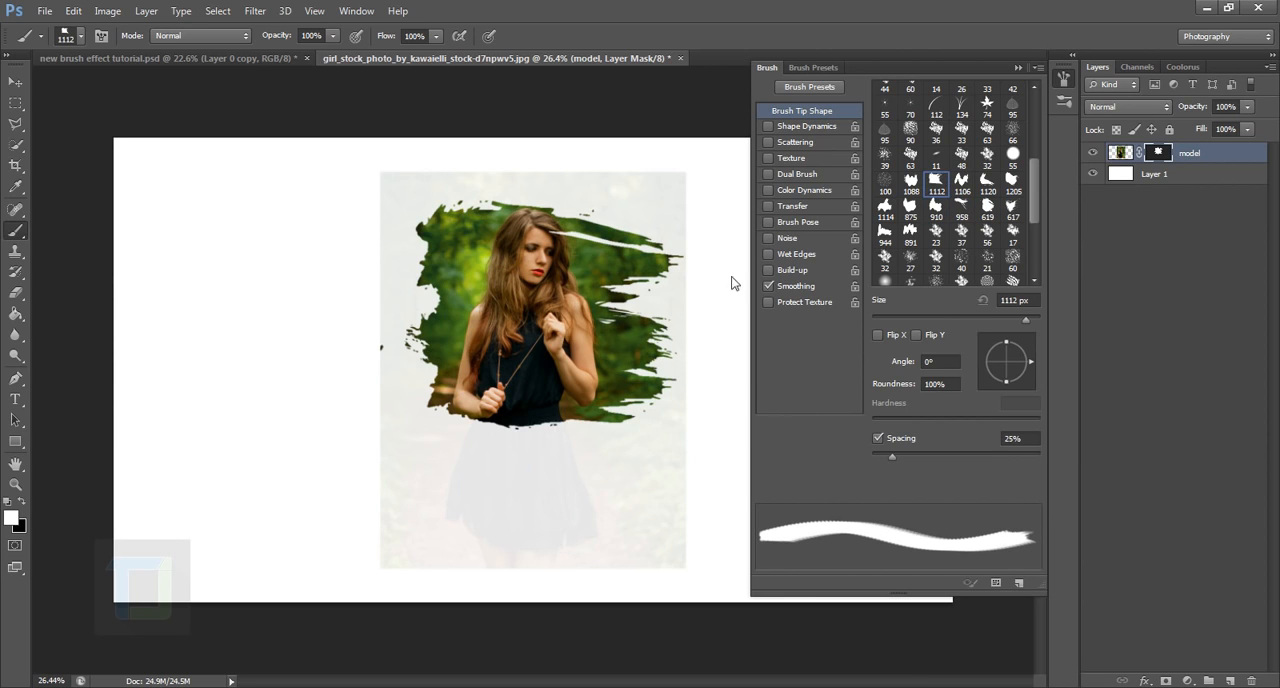
key(bracketright)
key(bracketright)
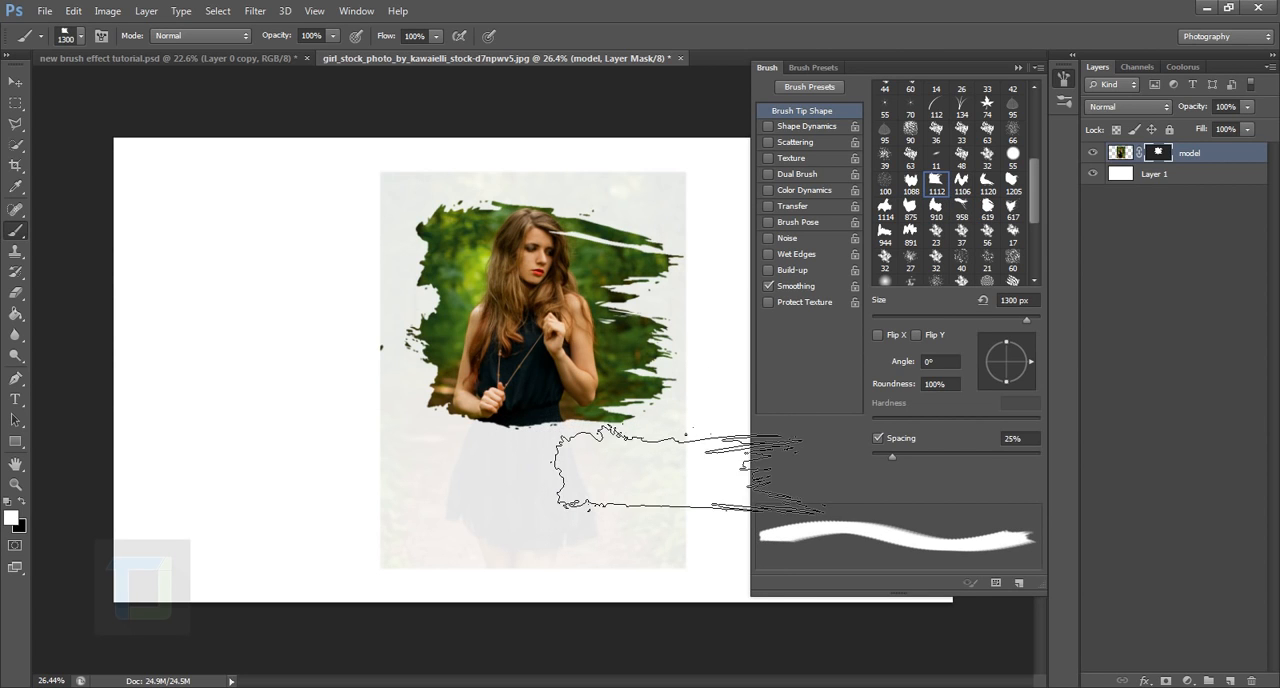
click(548, 434)
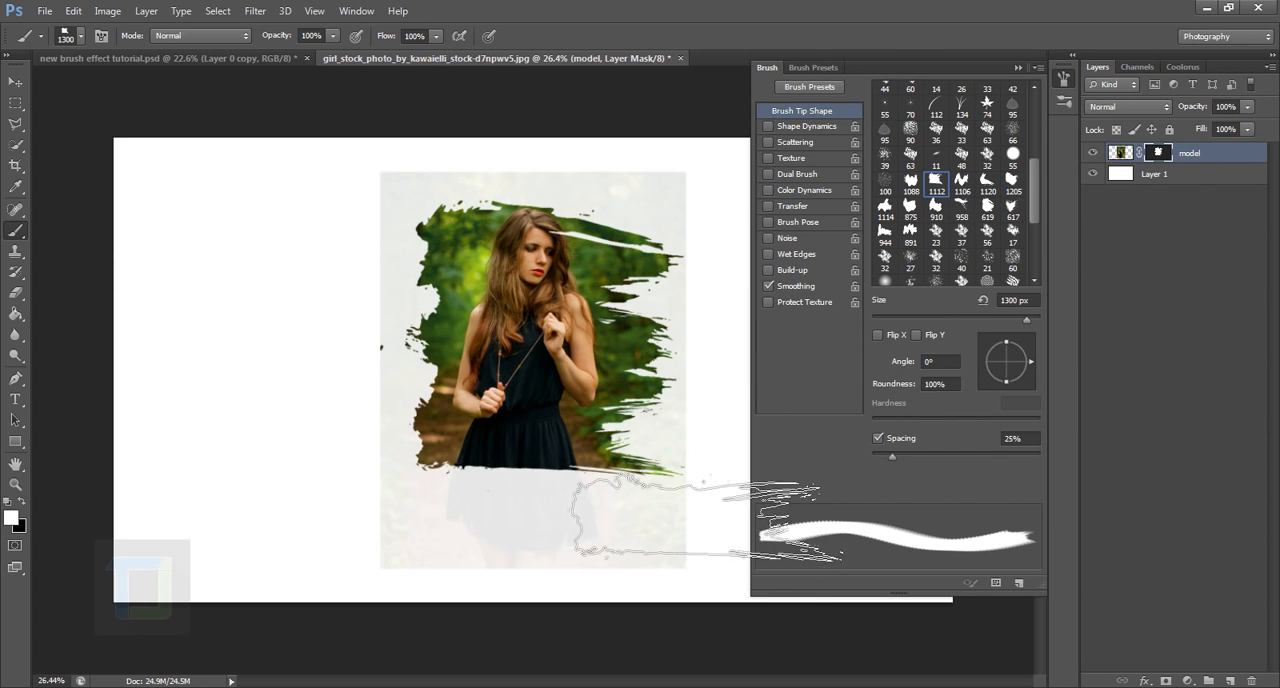
Step: Reveal the lower skirt and the area above the model's head with stamps of the 1112 brush tip at 1400 px
click(1012, 184)
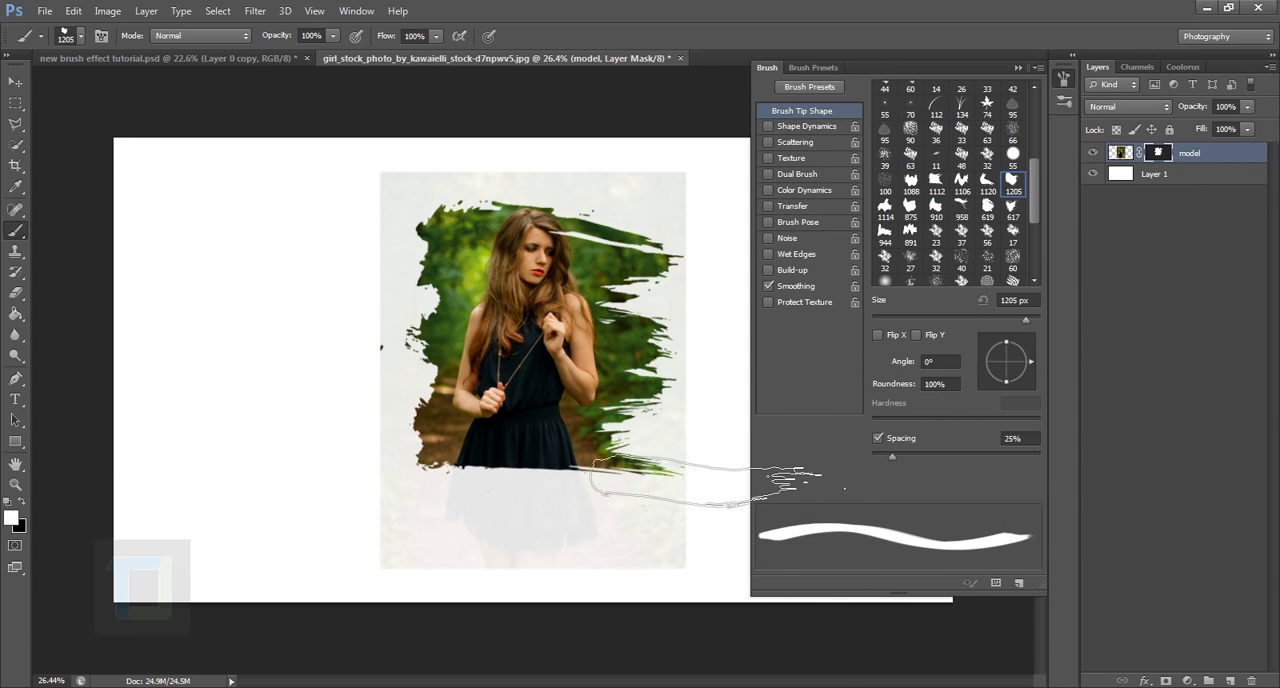
click(946, 184)
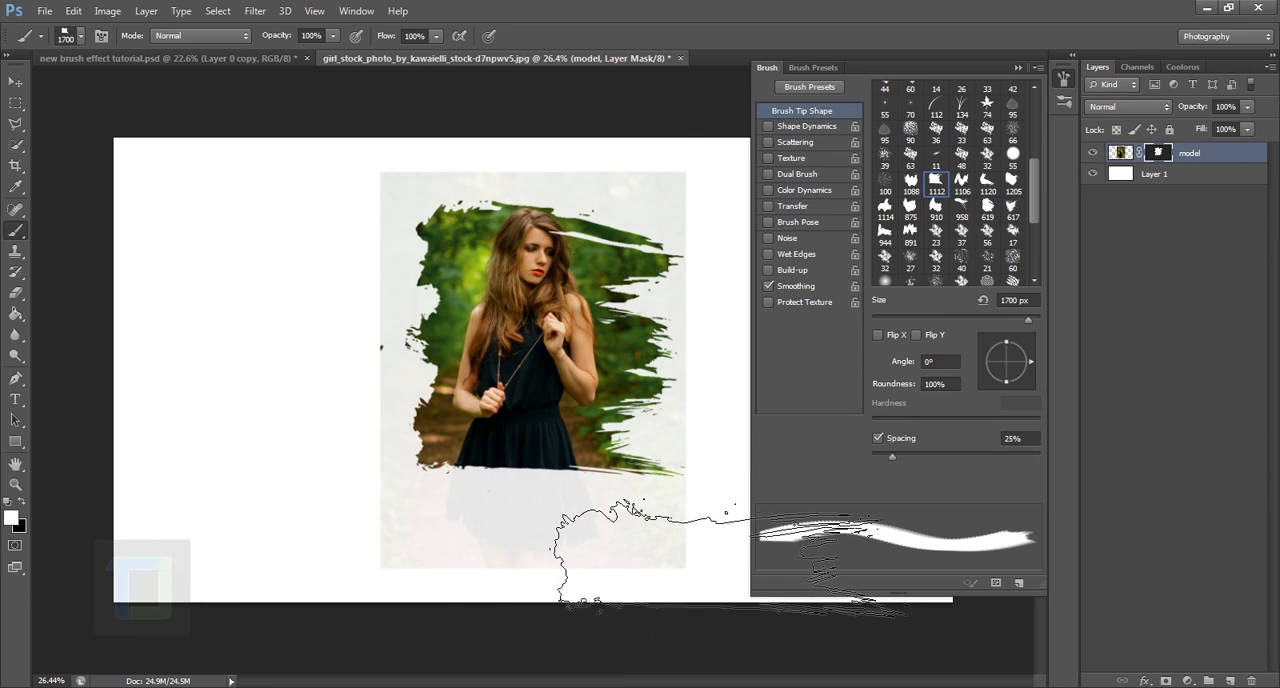
key(bracketleft)
key(bracketleft)
key(bracketleft)
click(545, 469)
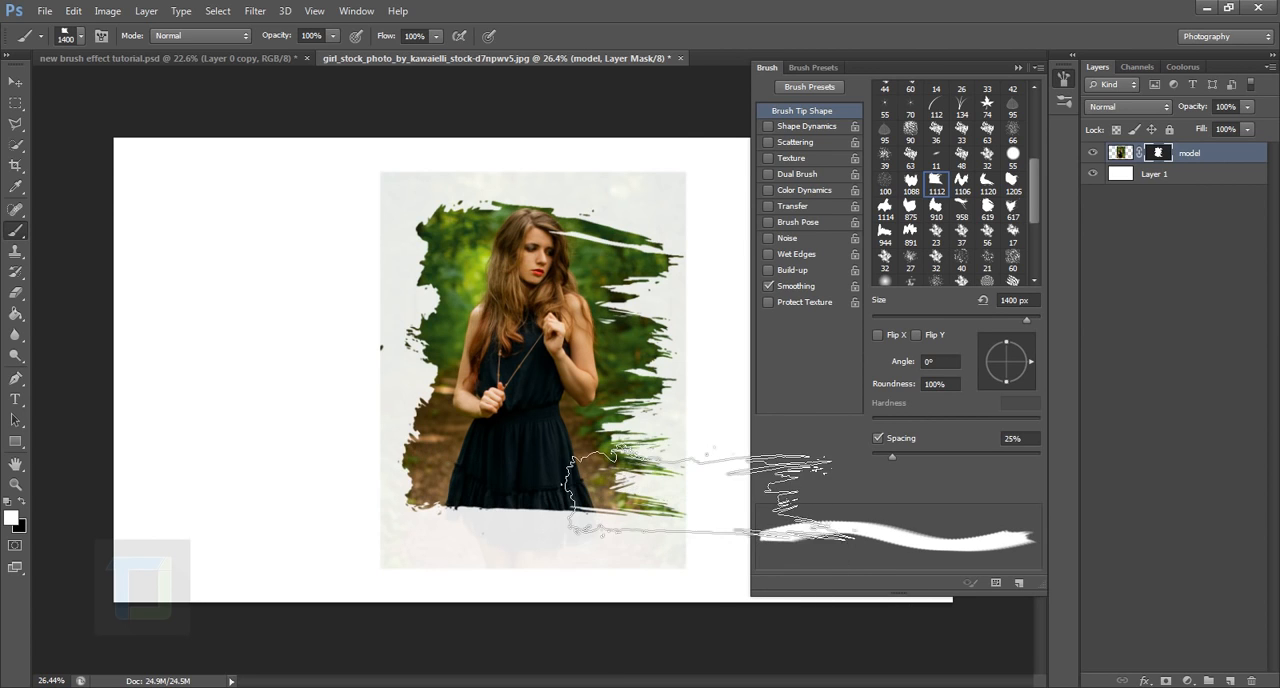
click(547, 220)
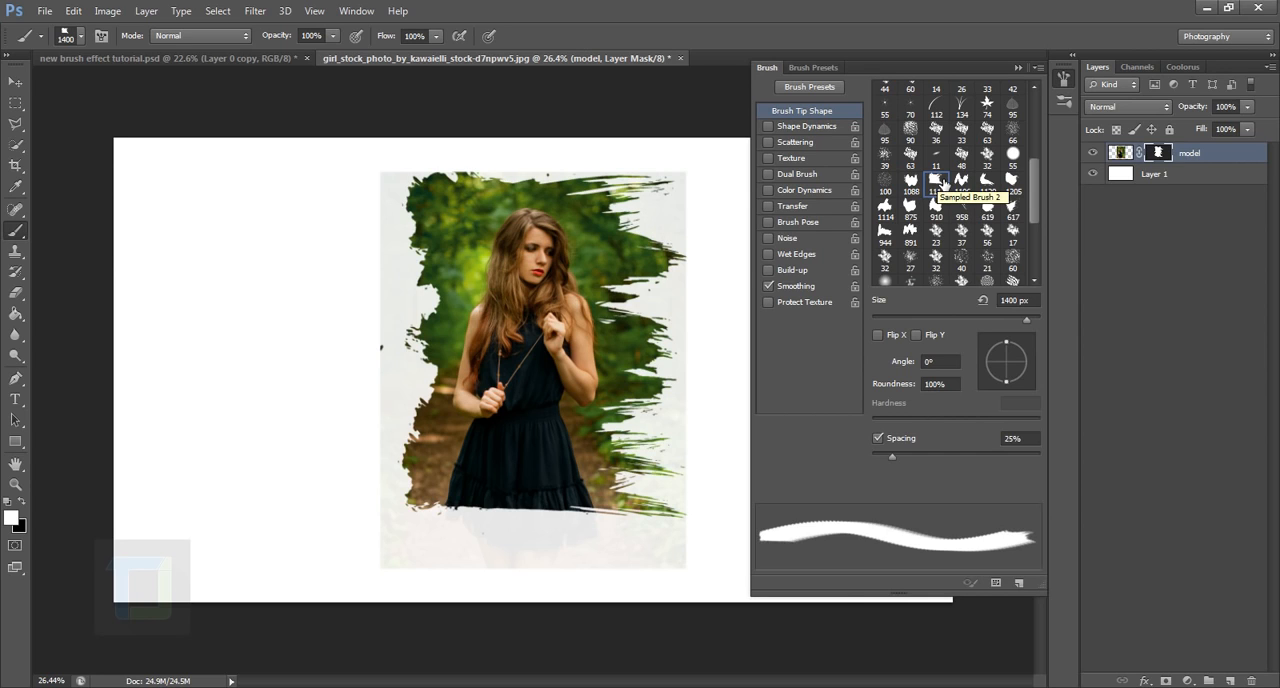
Step: Restore the density of the model layer's mask to 100% and collapse the mask properties
double_click(1158, 153)
drag(997, 389, 1071, 397)
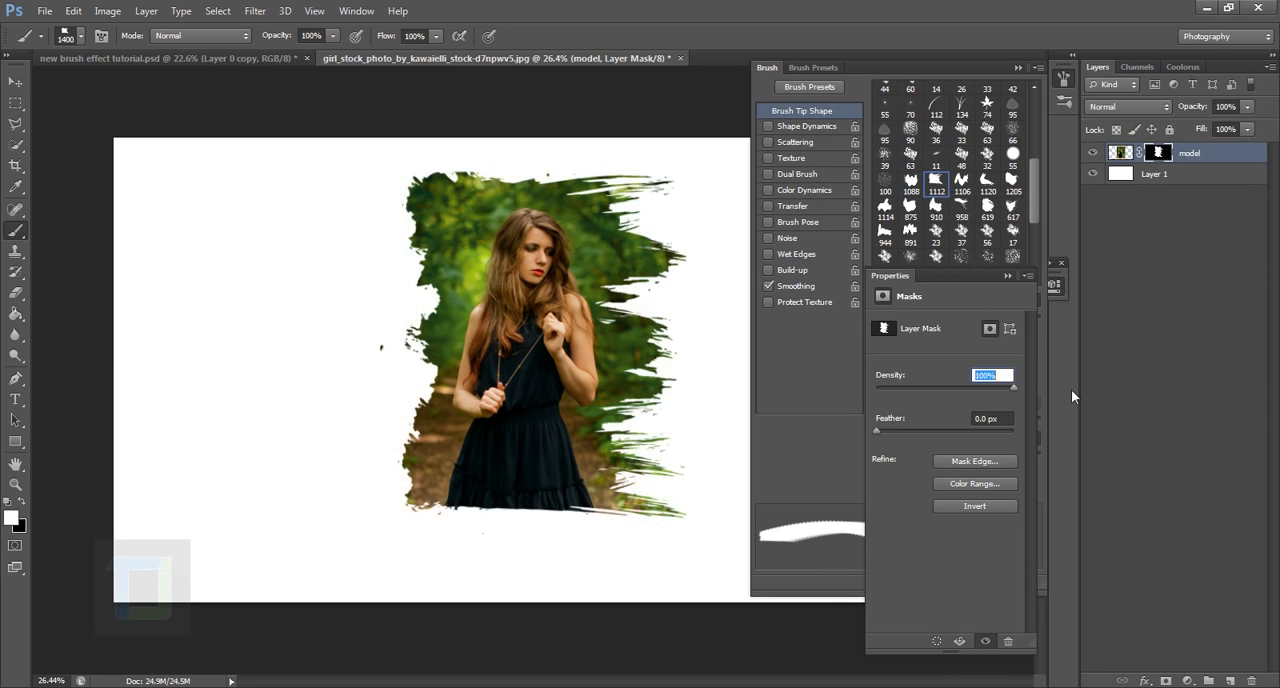
click(1007, 276)
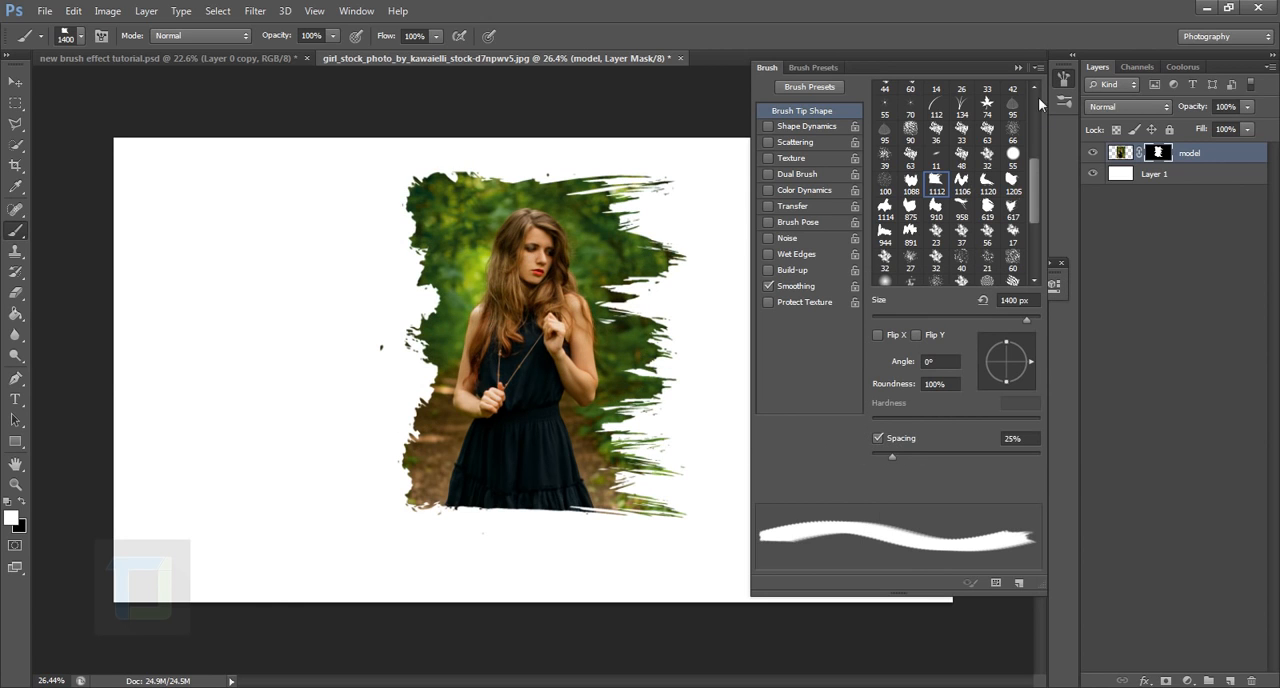
Step: Swap the foreground colour to black and hide the photo's top-left edge with the 1112 brush tip at 1400 px
click(15, 484)
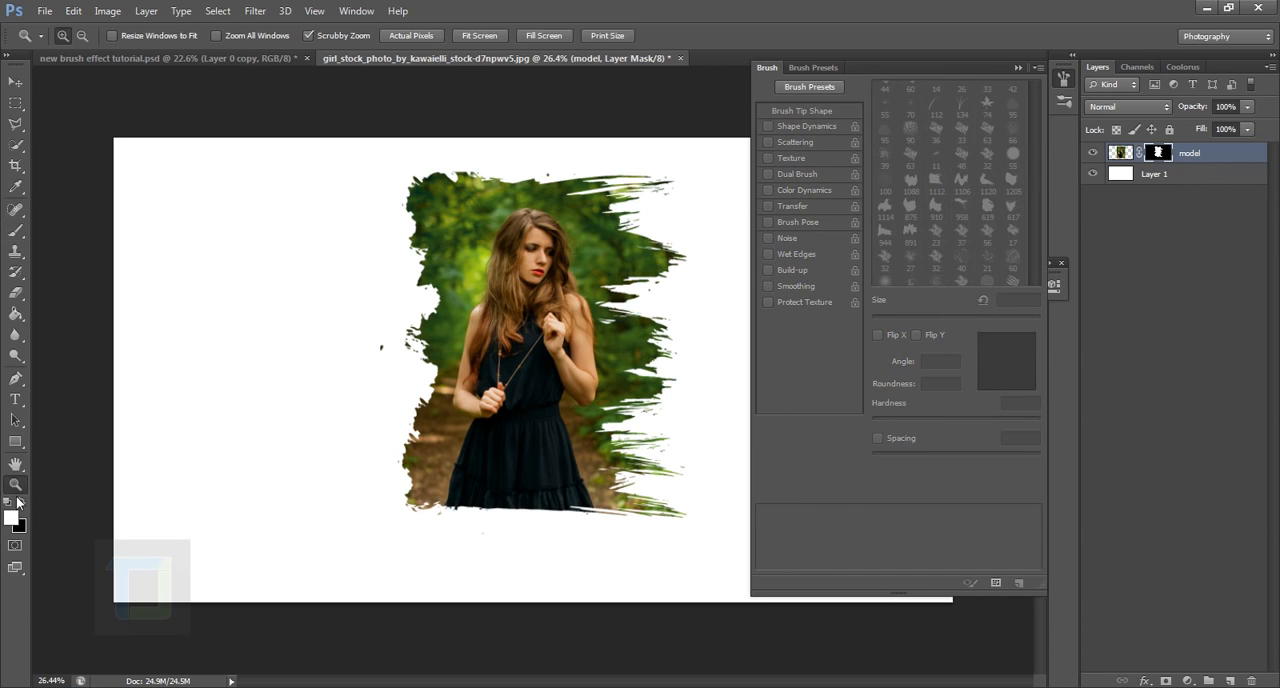
click(21, 501)
click(15, 230)
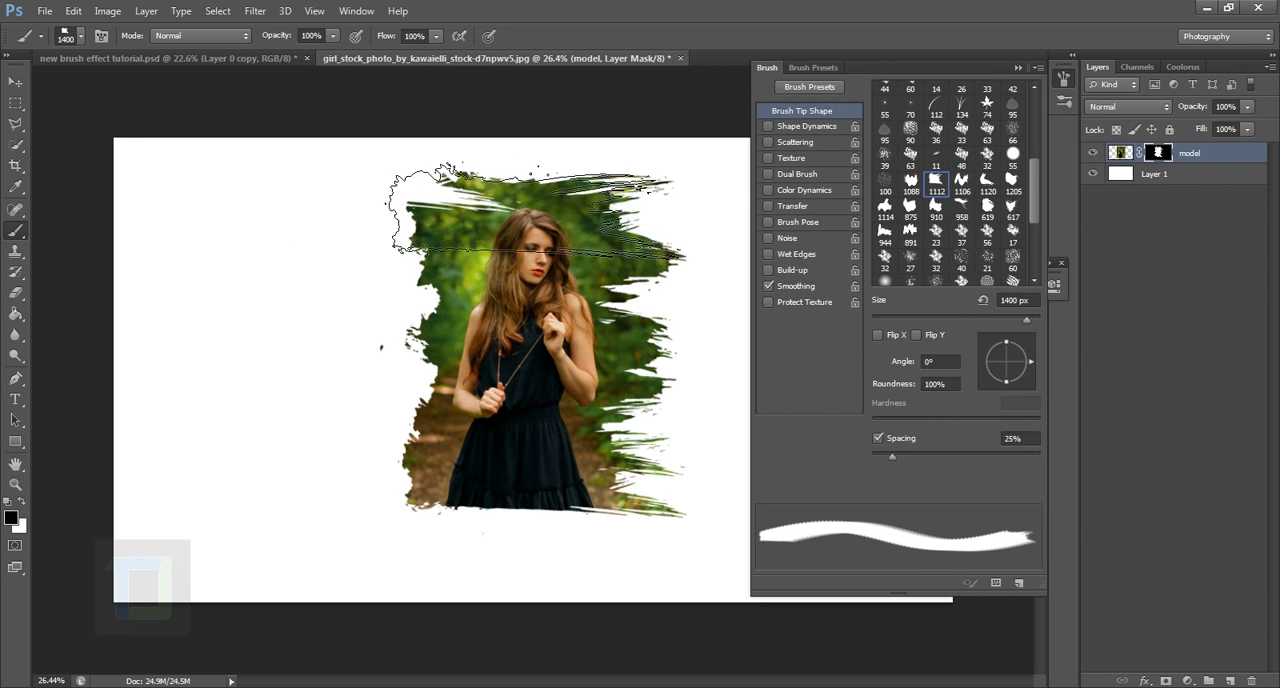
Step: Hide part of the photo's lower-left edge in black with one stamp of the 617 brush tip at 1000 px
click(1014, 210)
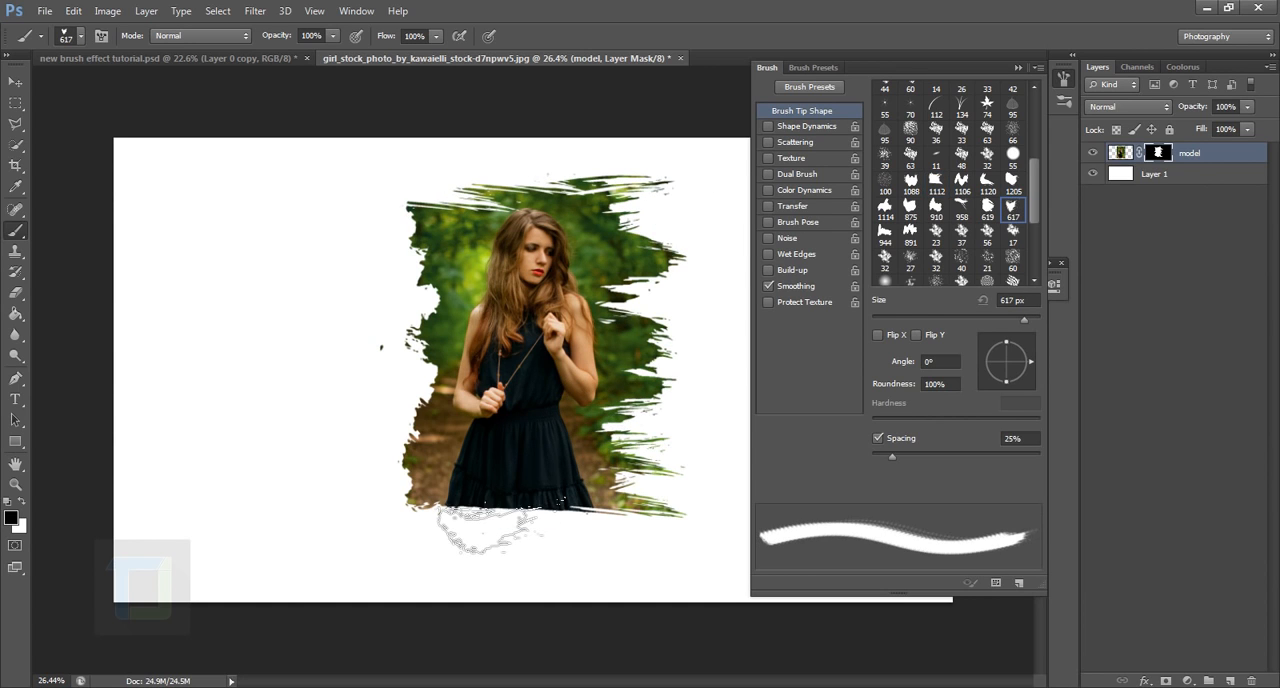
key(bracketright)
key(bracketright)
key(bracketright)
key(bracketright)
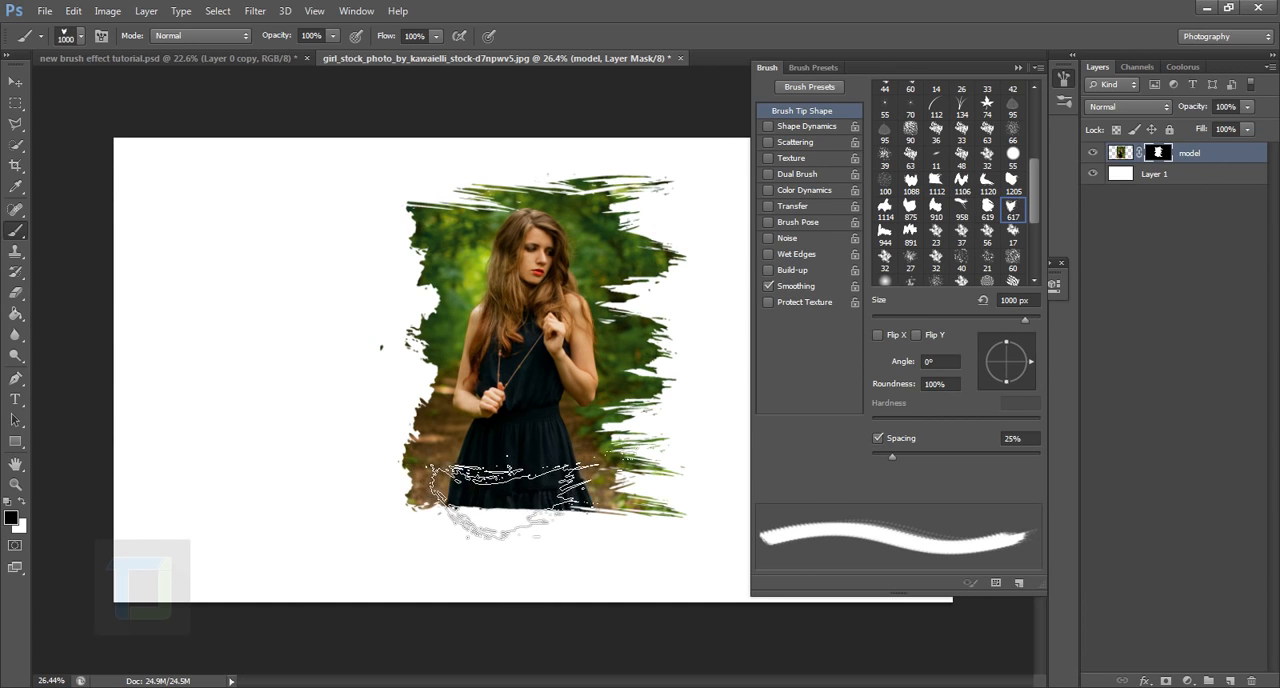
click(514, 497)
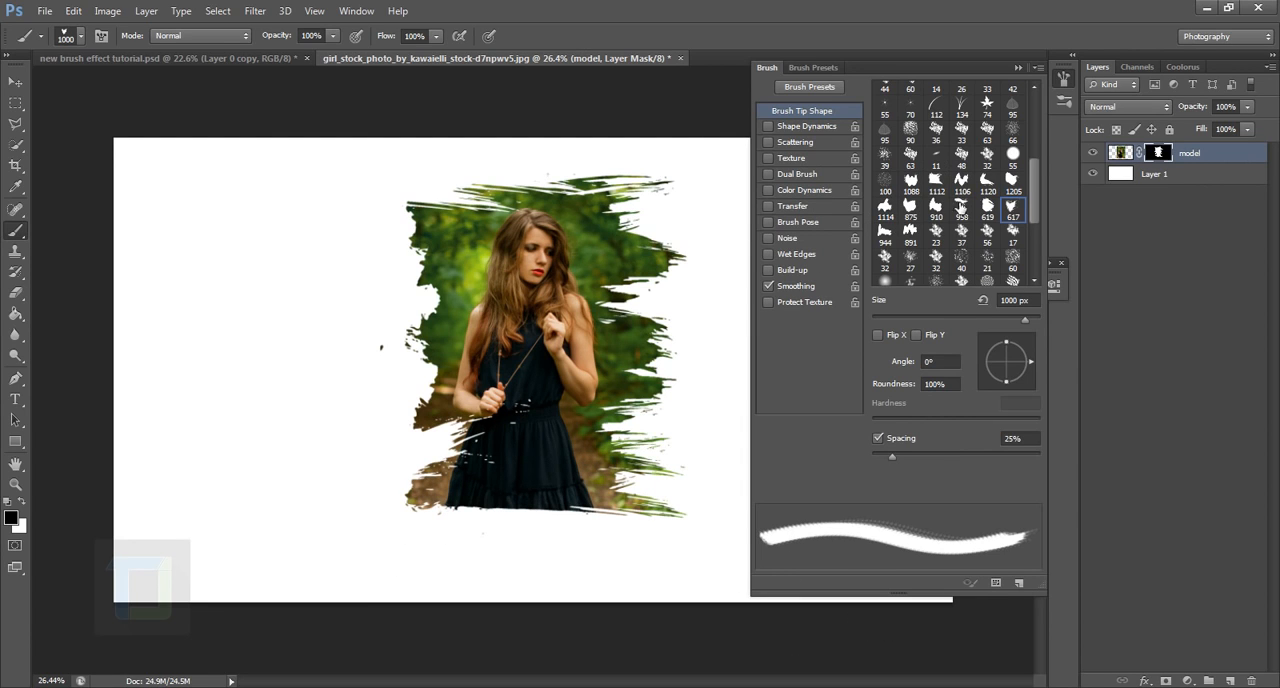
Step: Trim the photo's top-right and top-left edges with black stamps of the 958 brush tip at 958 px
click(990, 208)
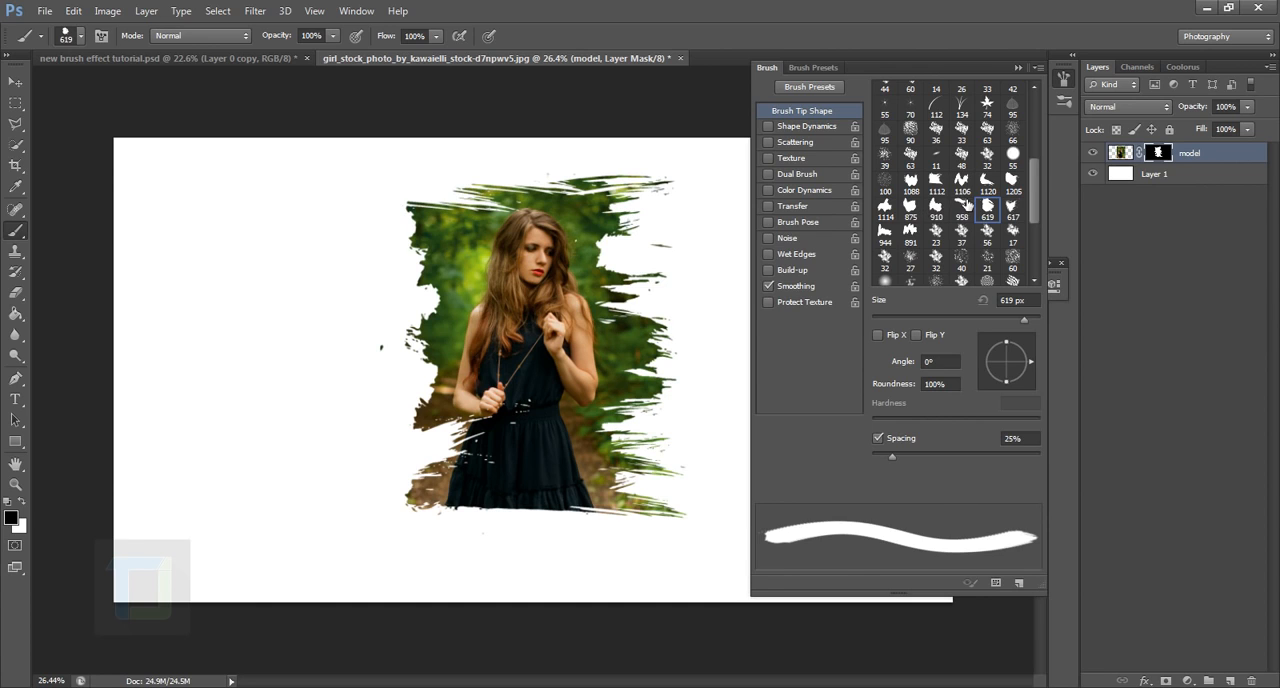
click(961, 180)
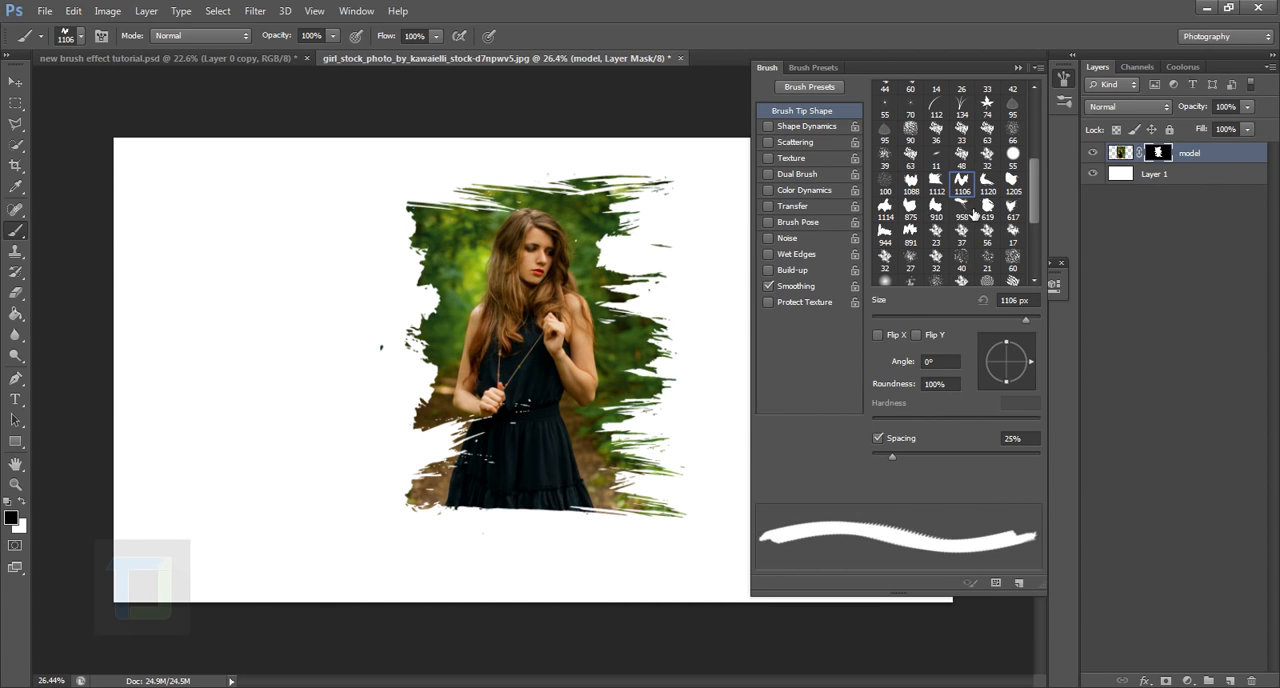
click(966, 208)
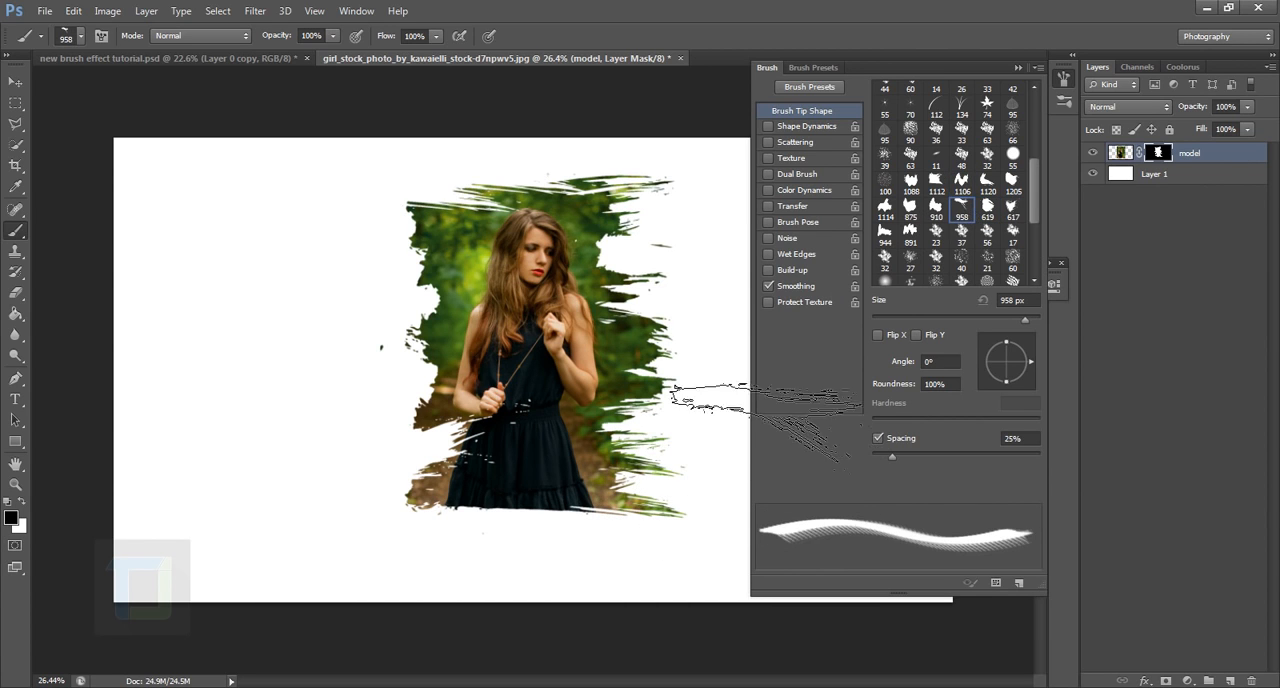
click(670, 255)
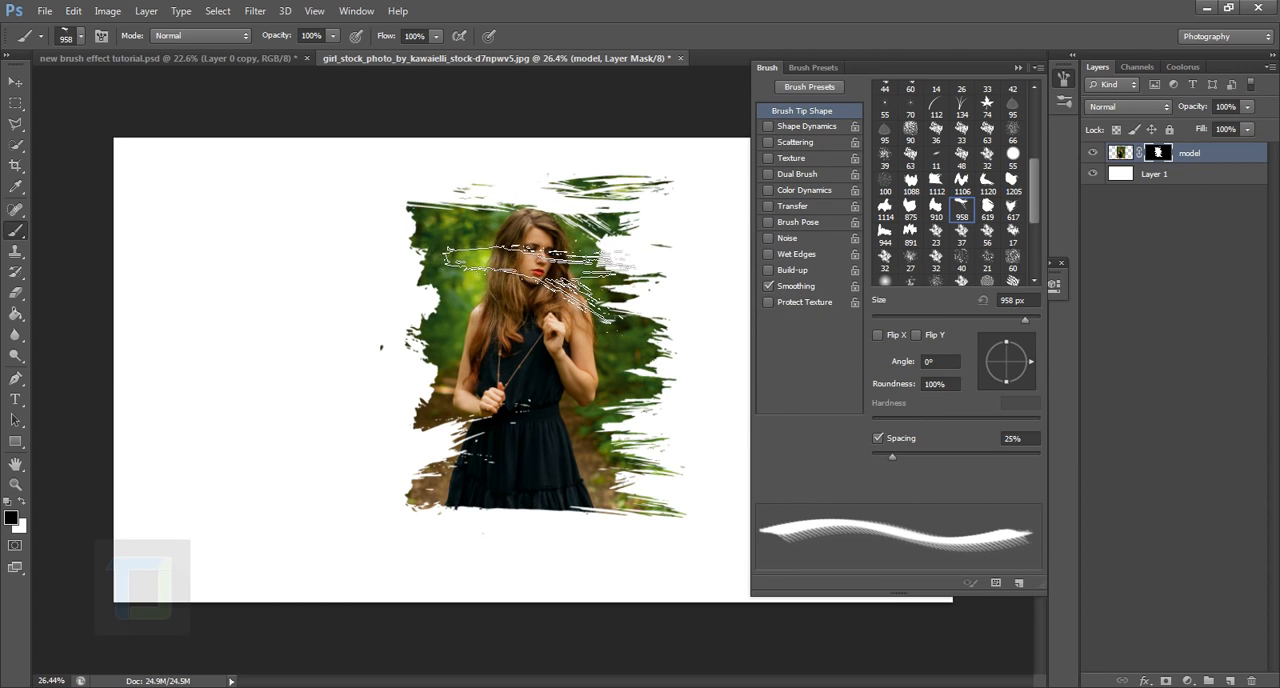
click(455, 238)
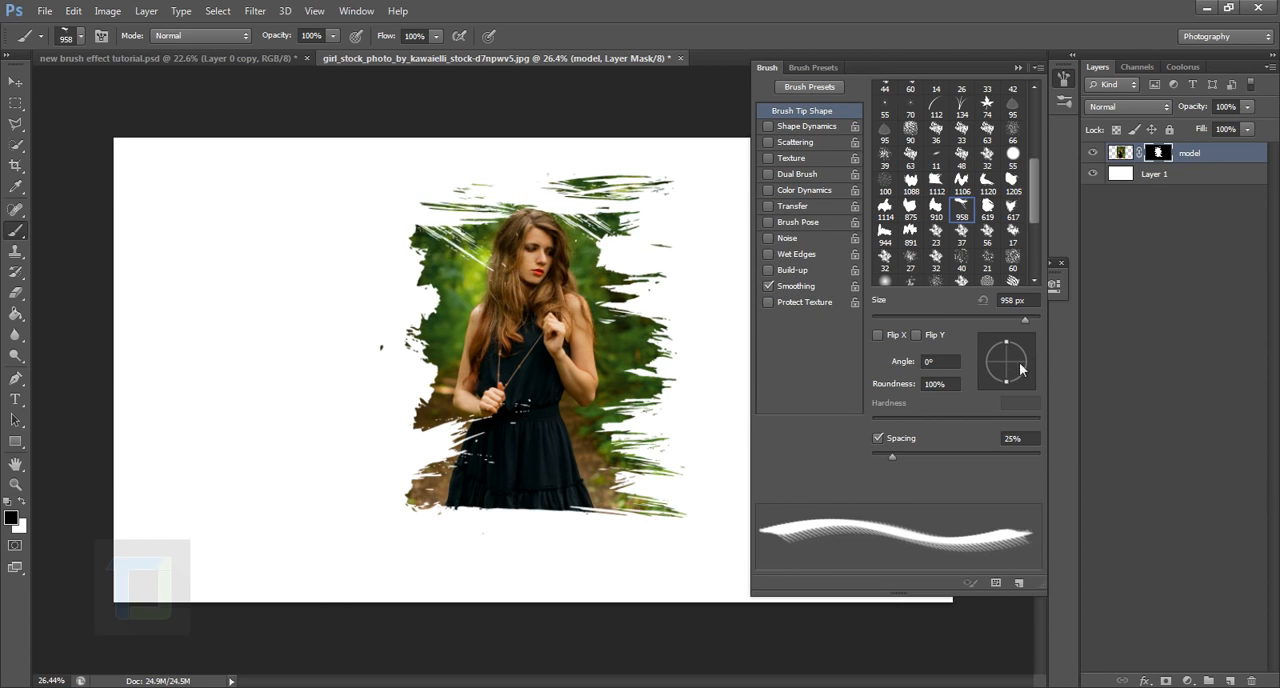
Step: Trim the photo's bottom edge with black stamps, using the 617 brush tip rotated to -175° at 1400 px
click(655, 550)
mouse_move(1020, 369)
mouse_down()
mouse_move(1018, 345)
mouse_move(984, 377)
mouse_move(982, 363)
mouse_up()
click(1012, 207)
key(bracketright)
key(bracketright)
key(bracketright)
key(bracketright)
key(bracketright)
key(bracketright)
key(bracketright)
key(bracketright)
click(530, 580)
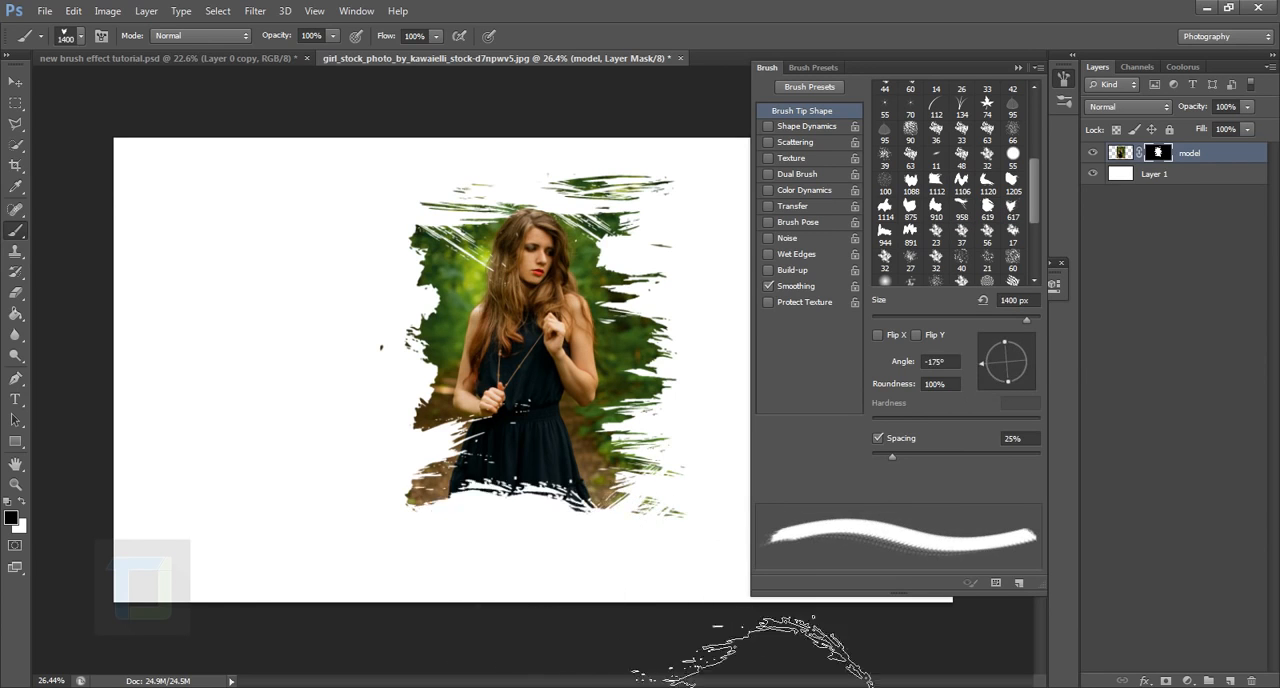
click(456, 537)
Step: Reshape the skirt's lower edge with one white and one black stamp of the 619 brush tip at 1200 px
click(987, 207)
key(bracketright)
key(bracketright)
key(bracketright)
key(bracketright)
key(bracketright)
key(bracketright)
click(580, 503)
key(ctrl+z)
key(x)
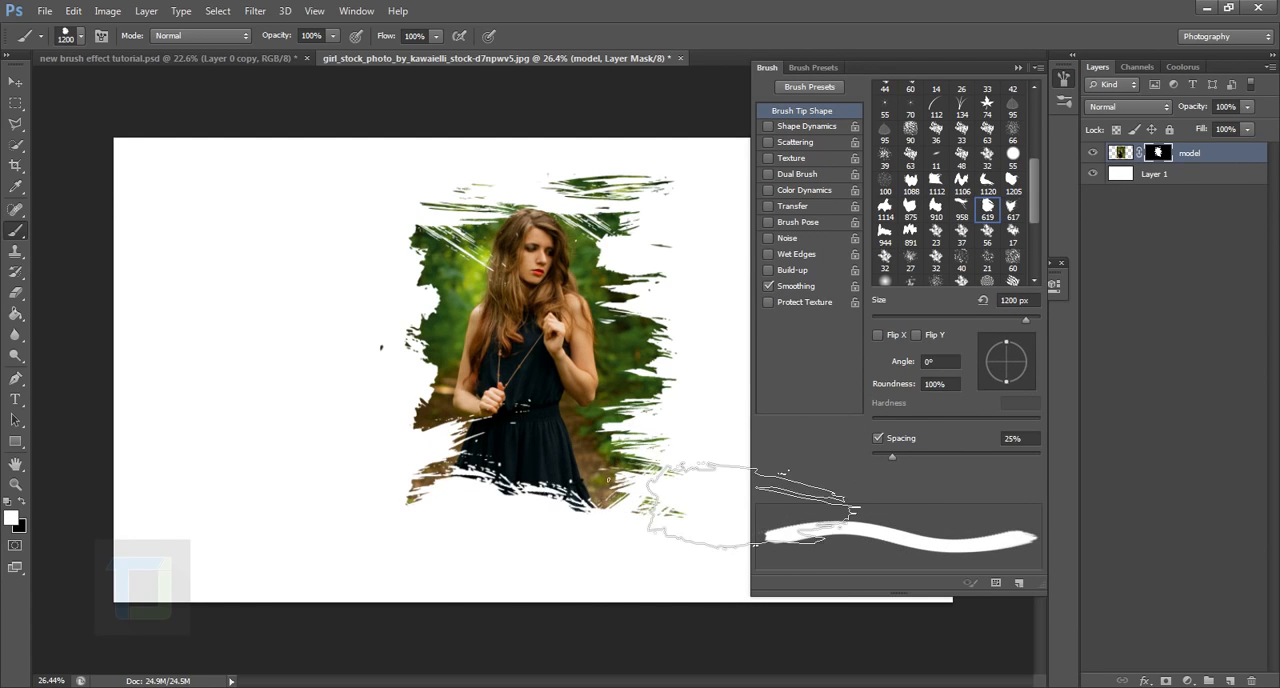
click(535, 490)
key(x)
click(470, 540)
Step: Hide background along the photo's upper-left and left edges with black brush stamps
scroll(608, 257, up, 3)
click(410, 205)
click(1012, 182)
click(370, 325)
Step: Rotate the brush tip to 88° and hide the background along the photo's right side with black stamps at 1143 px
mouse_move(1024, 356)
mouse_down()
mouse_move(1009, 341)
mouse_move(990, 376)
mouse_move(1007, 339)
mouse_up()
key(ctrl+z)
key(x)
Step: Swap the foreground colour to white and reveal background right of the model's head with the 617 brush tip
key(x)
click(692, 478)
click(650, 262)
click(640, 465)
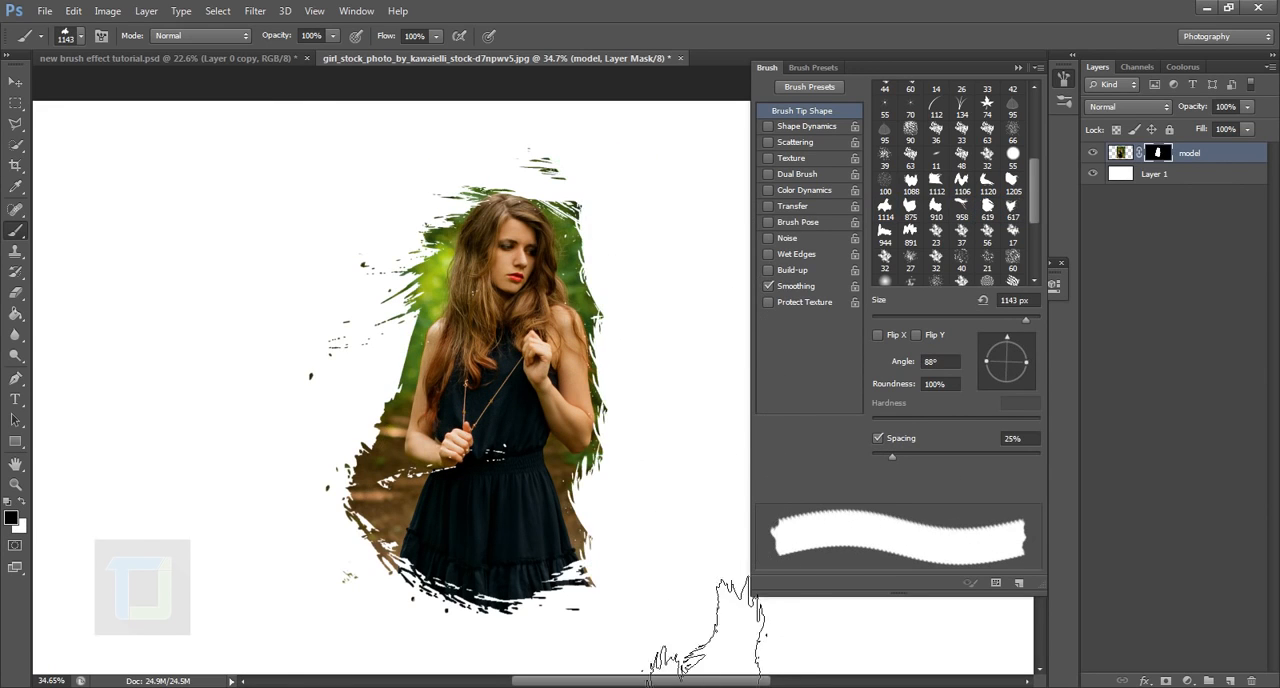
Step: Hide the remaining background close to the model's outline, mainly on the left, with black stamps
click(350, 480)
click(378, 285)
click(655, 262)
click(987, 182)
key(x)
click(1012, 207)
click(565, 282)
Step: Rotate the 617 brush tip and reveal background beside the shoulder on the photo's left side in white
click(987, 182)
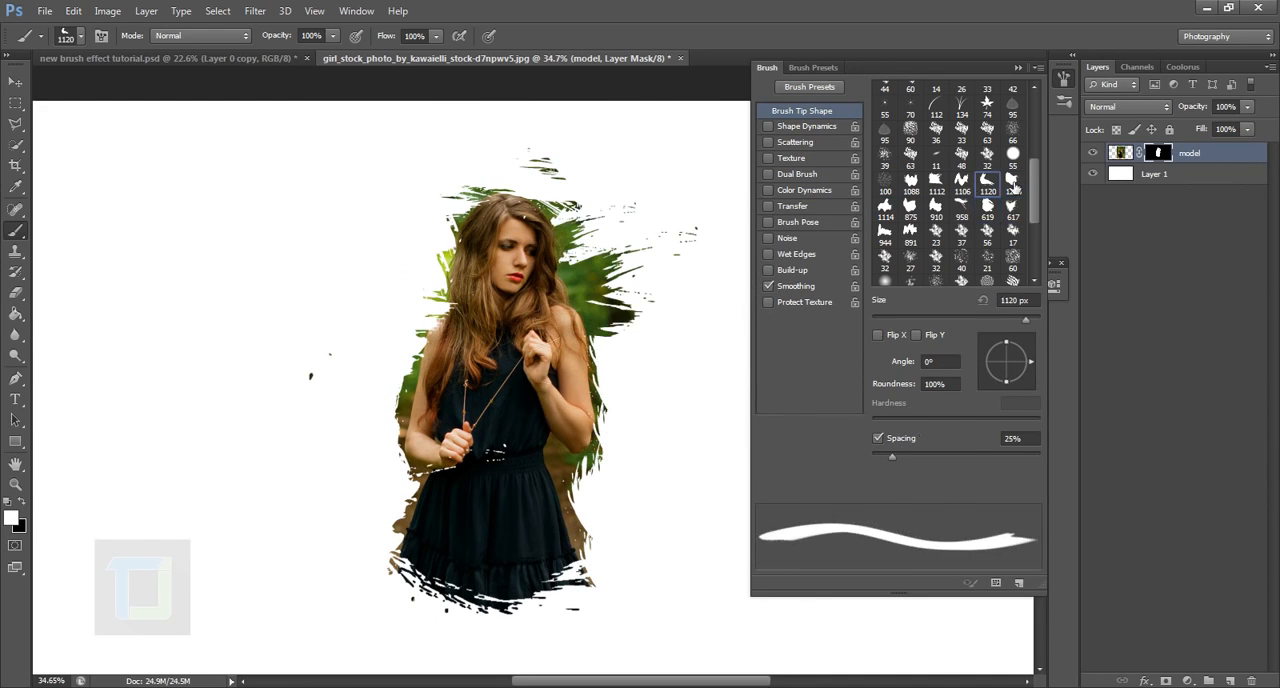
click(1012, 207)
mouse_move(1028, 361)
mouse_down()
mouse_move(998, 380)
mouse_move(990, 345)
mouse_up()
click(425, 325)
Step: Enlarge the 617 brush tip and stamp white paint splashes on both sides of the model
click(1012, 182)
click(987, 182)
click(1012, 207)
key(bracketright)
key(bracketright)
key(bracketright)
key(bracketright)
key(bracketright)
click(377, 341)
click(1012, 207)
click(612, 350)
Step: Reveal brush-edged background left of the skirt with a white stamp of the 617 brush tip
scroll(600, 370, down, 1)
click(1012, 182)
key(bracketleft)
key(bracketleft)
key(bracketleft)
key(bracketleft)
key(bracketleft)
click(1012, 207)
click(440, 465)
Step: Collapse the brush settings and try one more white stamp to the right of the model
scroll(560, 370, up, 1)
click(1018, 67)
click(692, 345)
key(ctrl+z)
scroll(600, 370, down, 1)
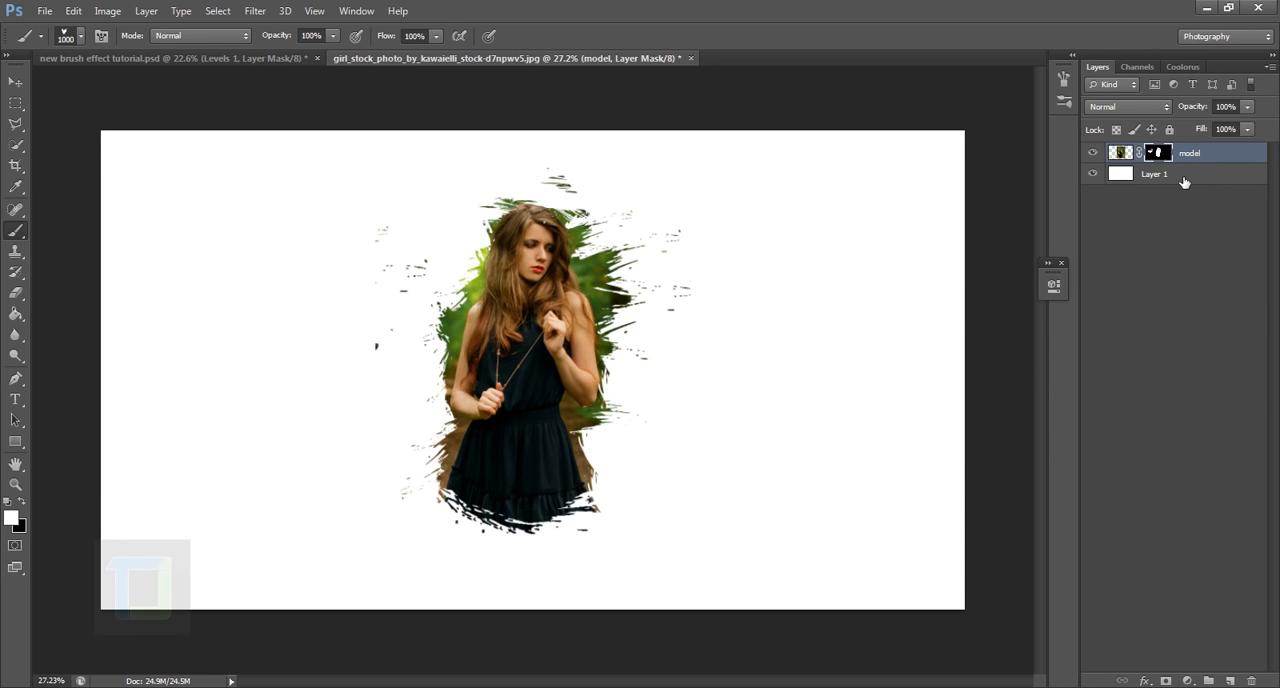
Step: Add a #00021a solid colour fill layer above the model layer and set its blend mode to Exclusion
click(1187, 680)
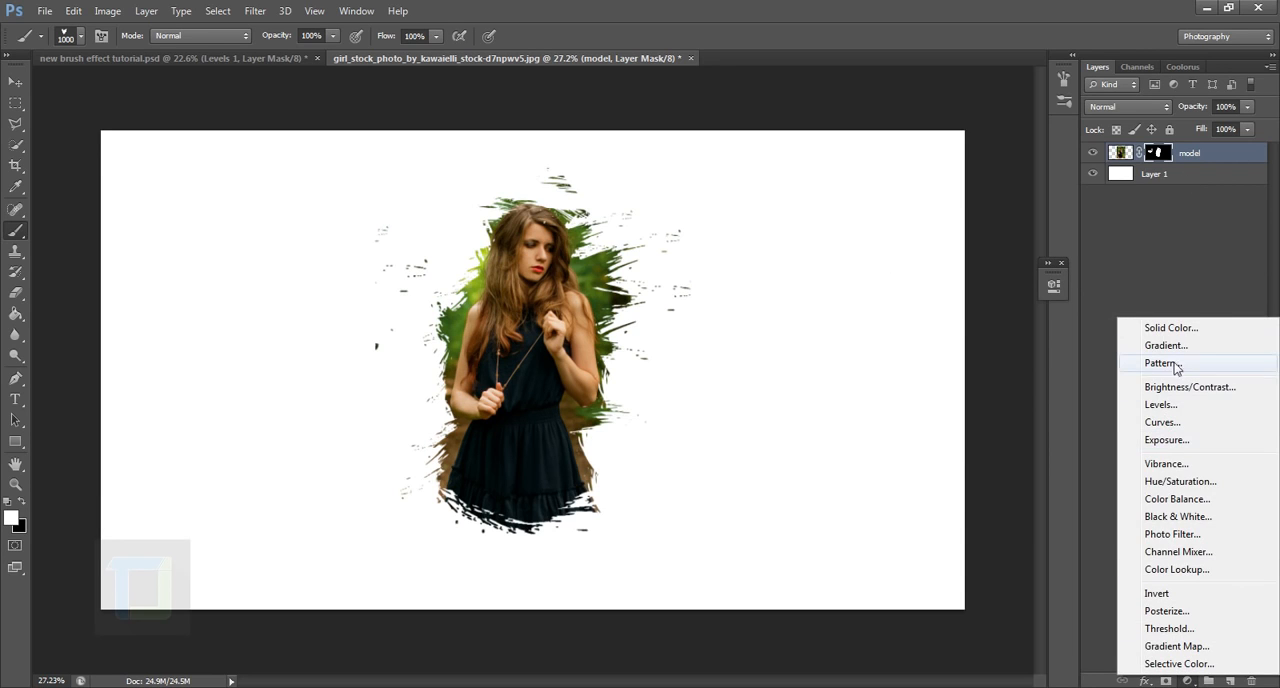
click(1192, 330)
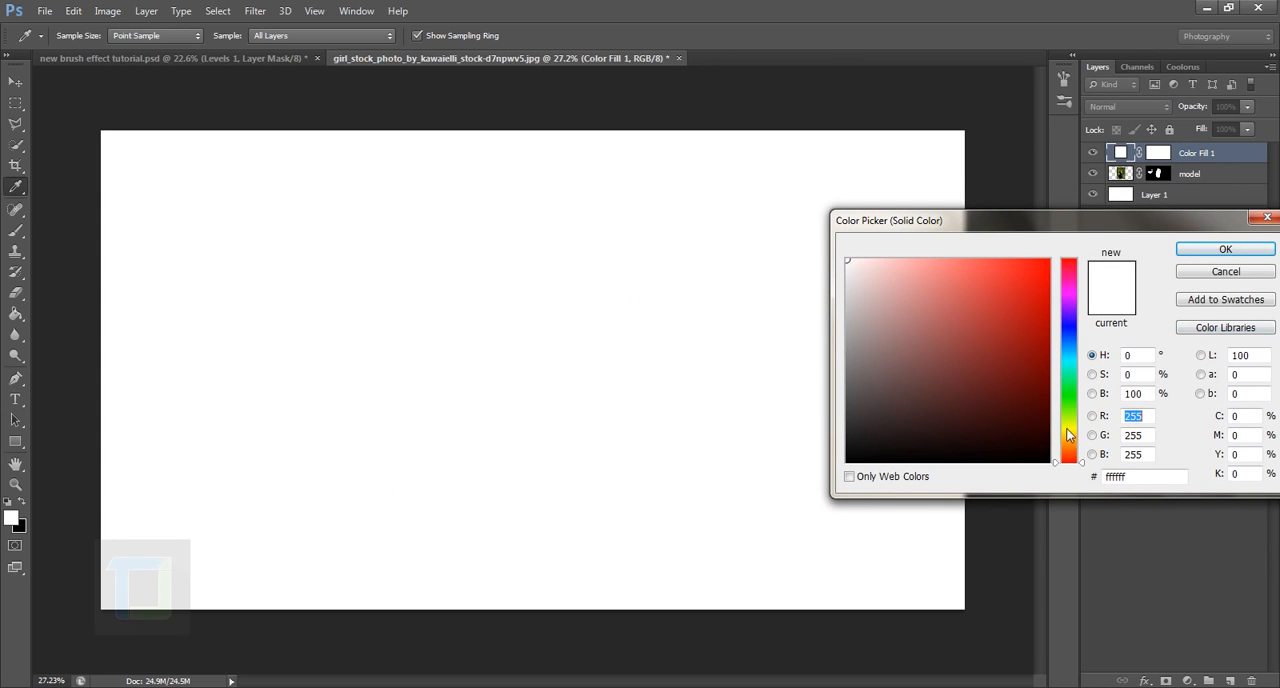
drag(1058, 334, 1070, 333)
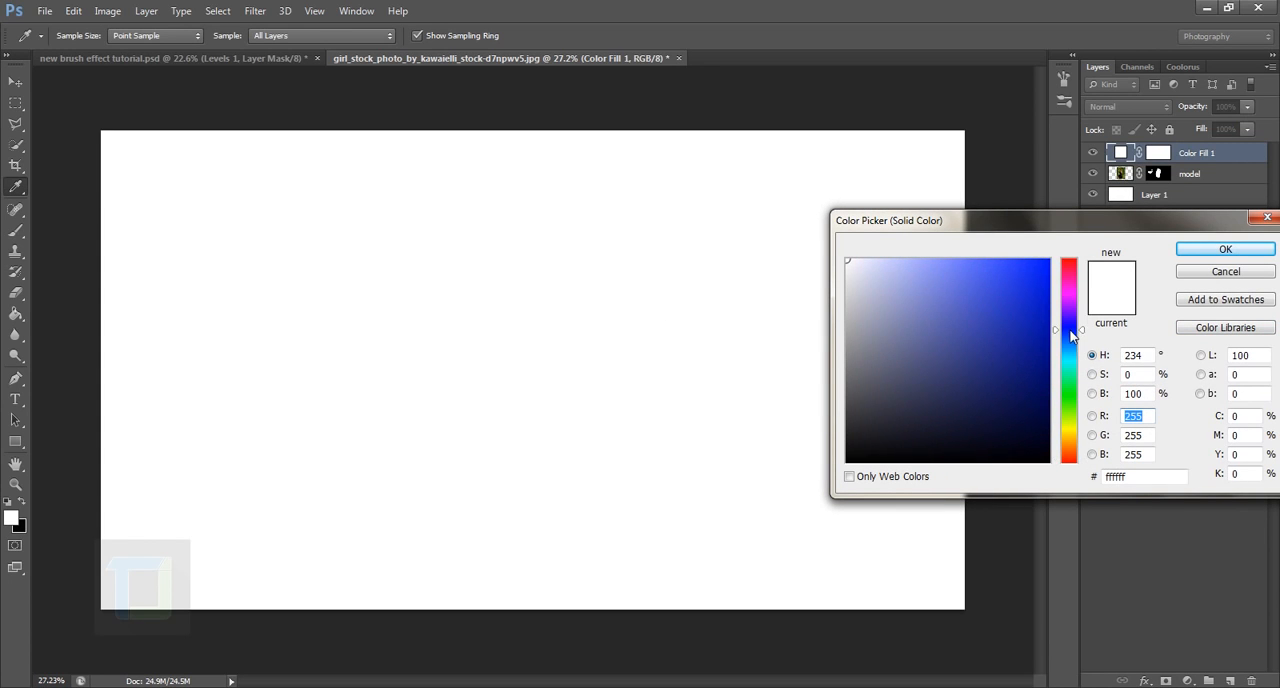
click(1048, 432)
drag(1048, 432, 1055, 447)
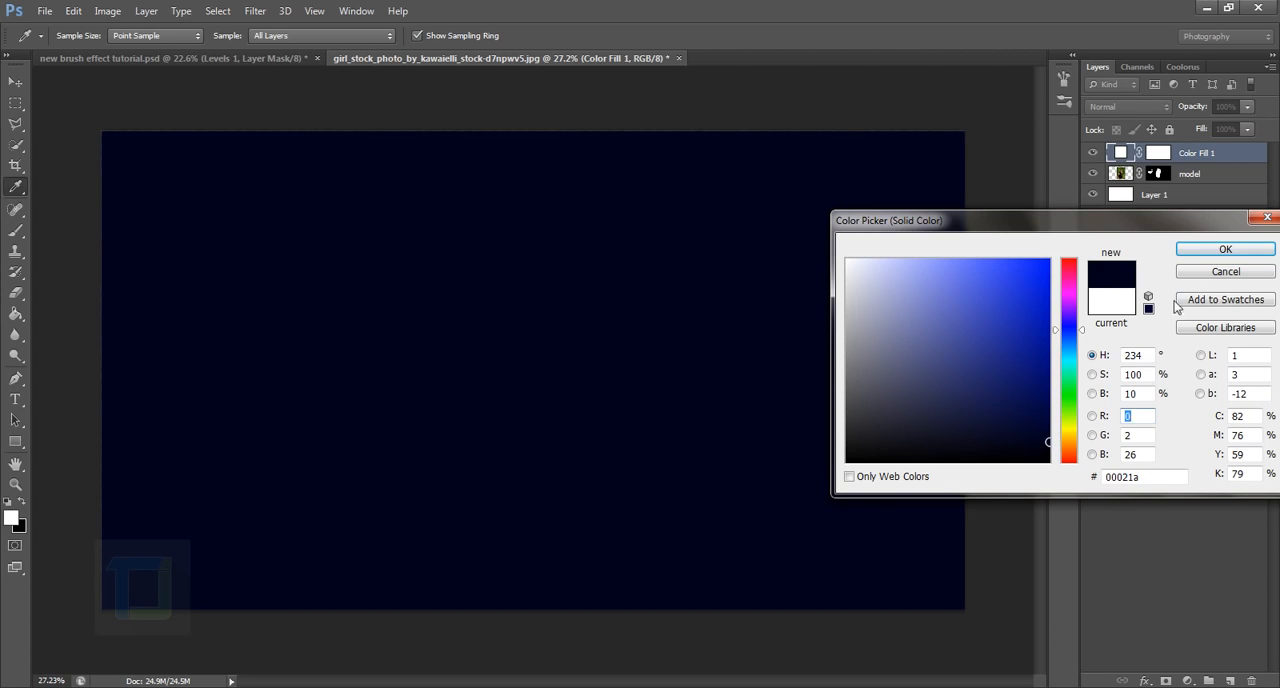
click(1225, 249)
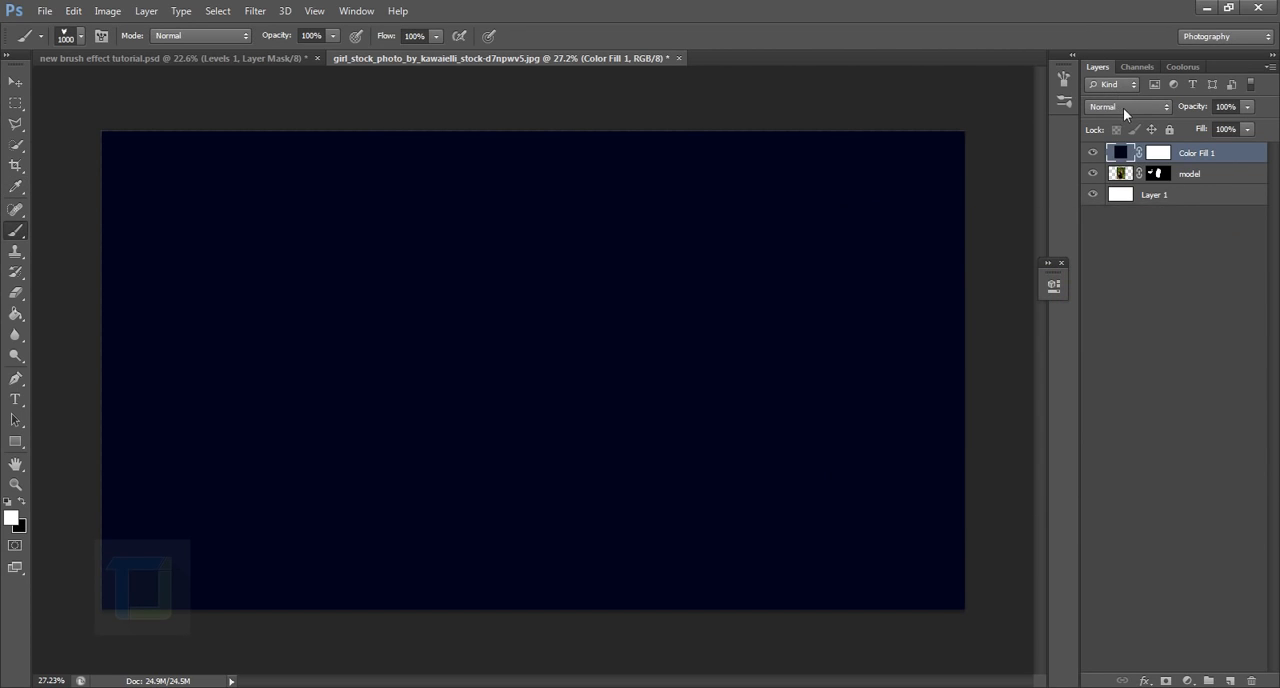
click(1124, 107)
click(1130, 433)
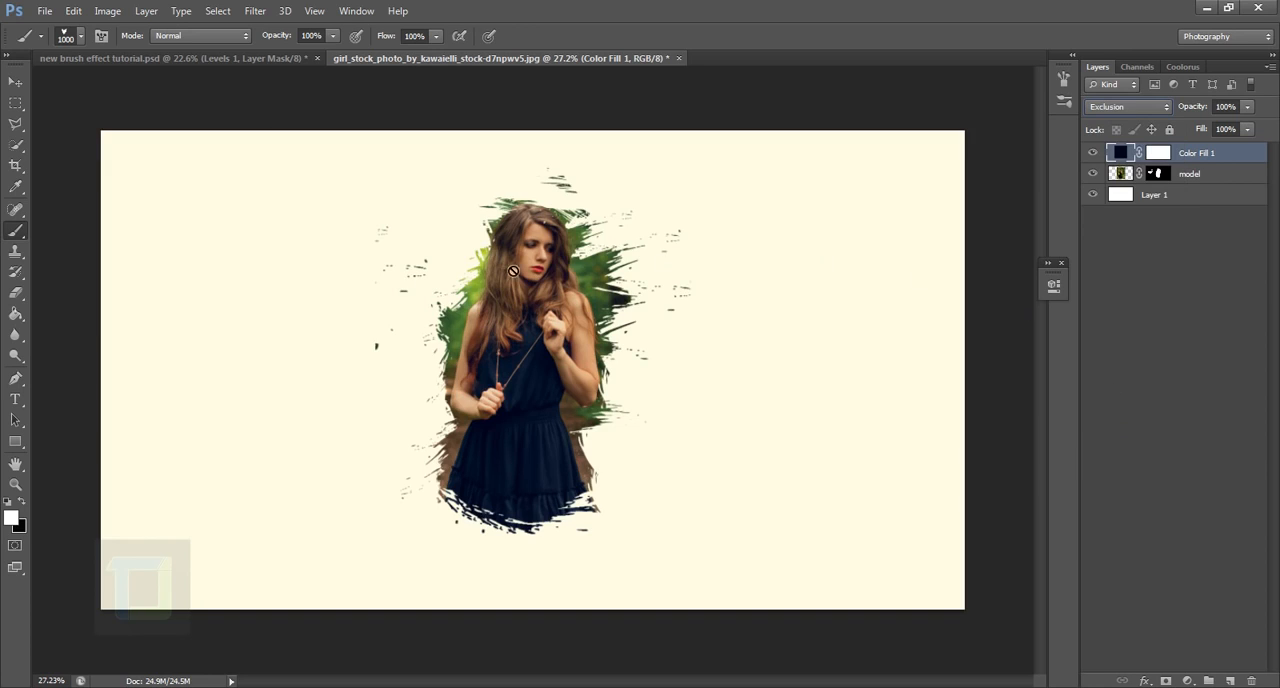
Step: Fine-tune the solid colour fill layer's dark blue shade
click(1101, 153)
double_click(1122, 153)
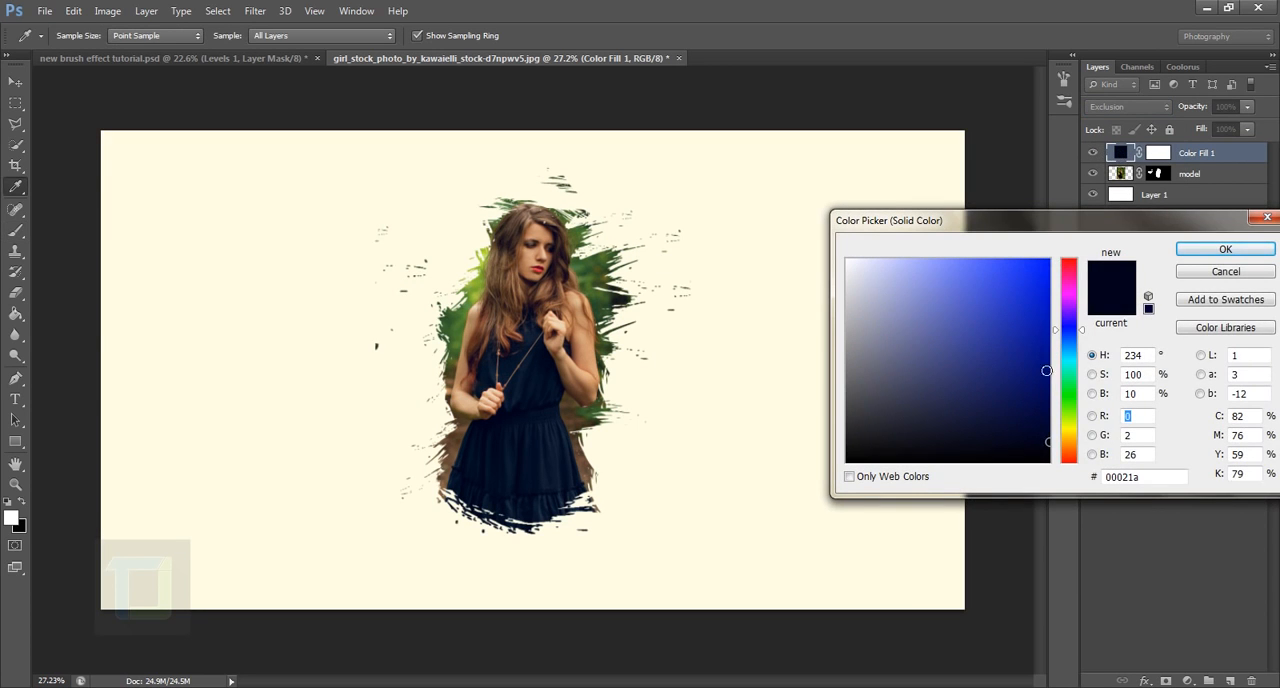
mouse_move(1053, 440)
mouse_down()
mouse_move(1054, 425)
mouse_move(1055, 440)
mouse_up()
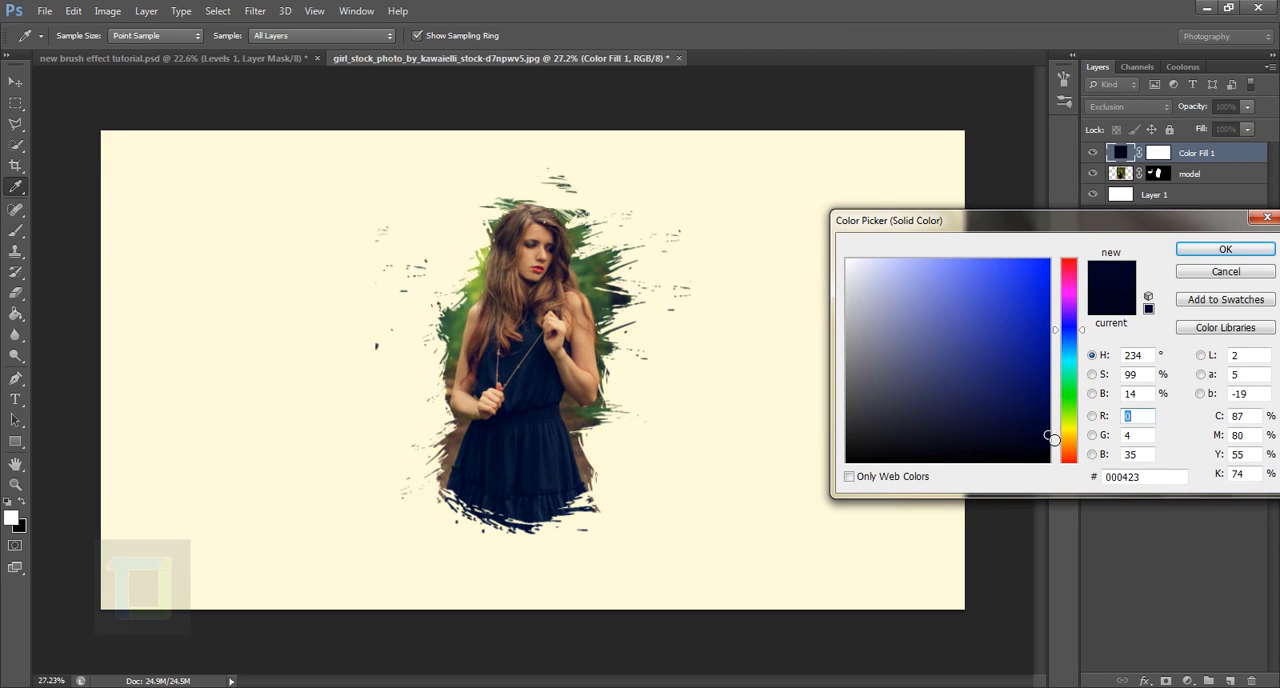
click(1203, 253)
key(b)
scroll(541, 318, up, 1)
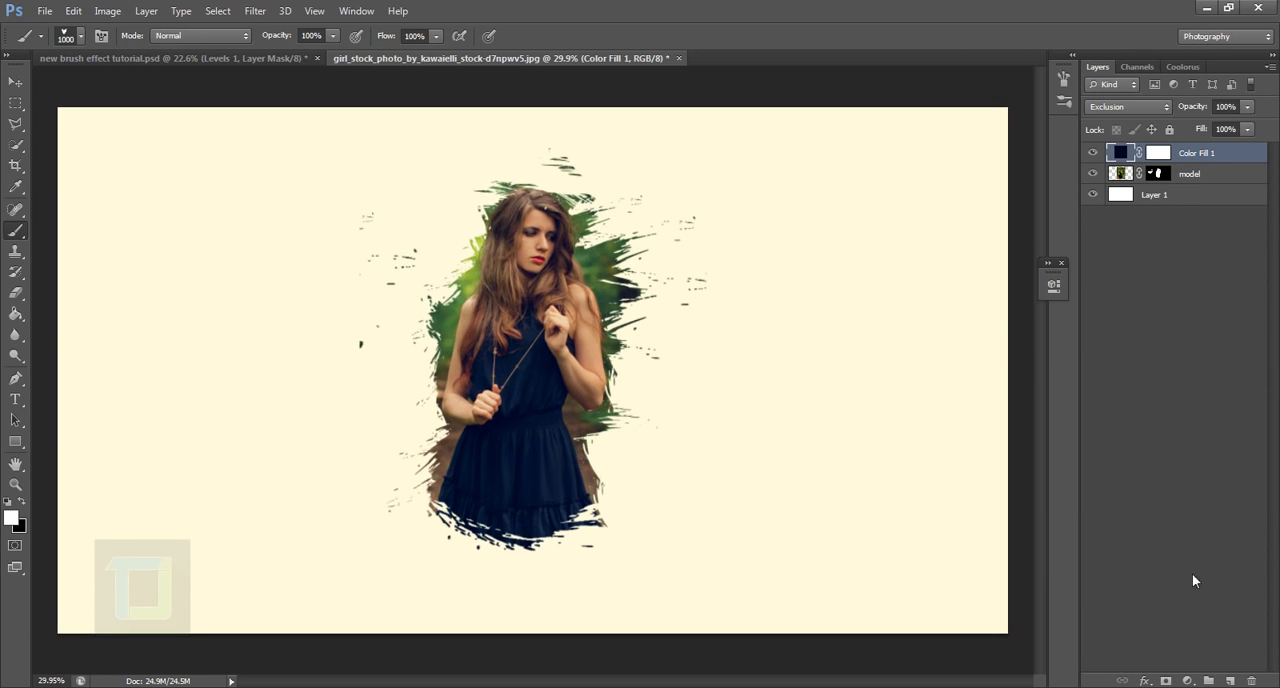
Step: Add a Levels adjustment layer with midtones at 1.51 and the white input level at 240
click(1187, 681)
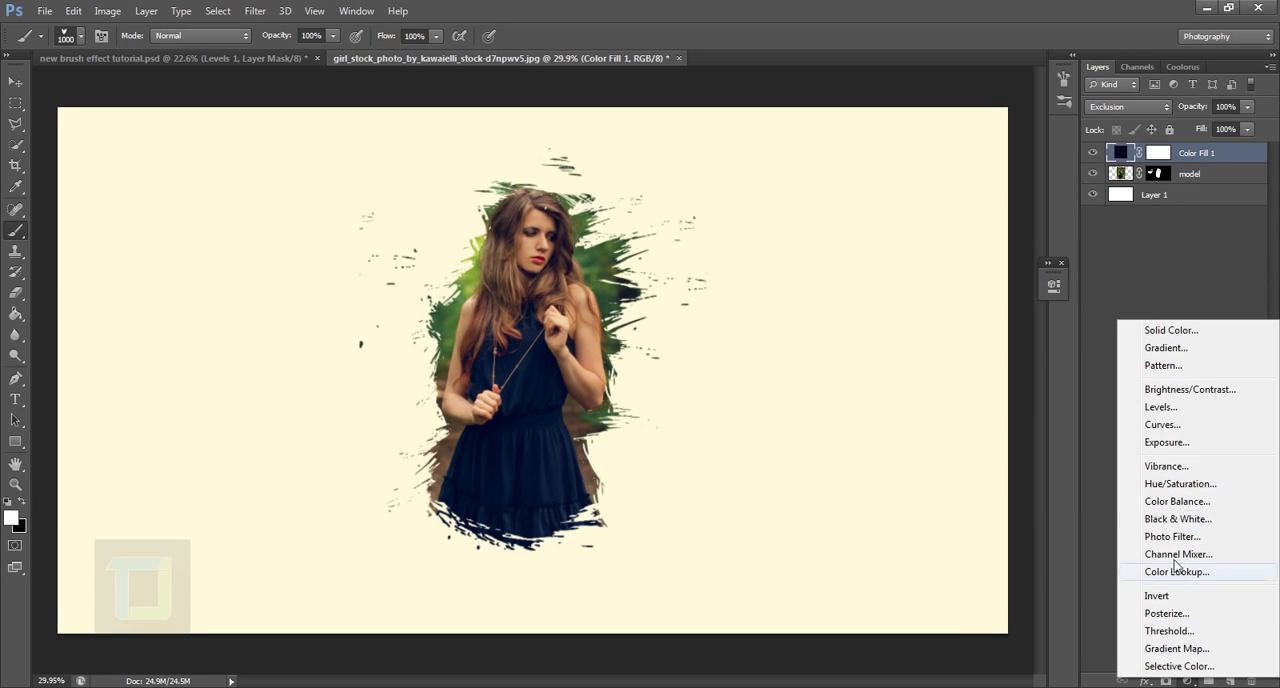
click(1161, 407)
drag(955, 444, 1013, 443)
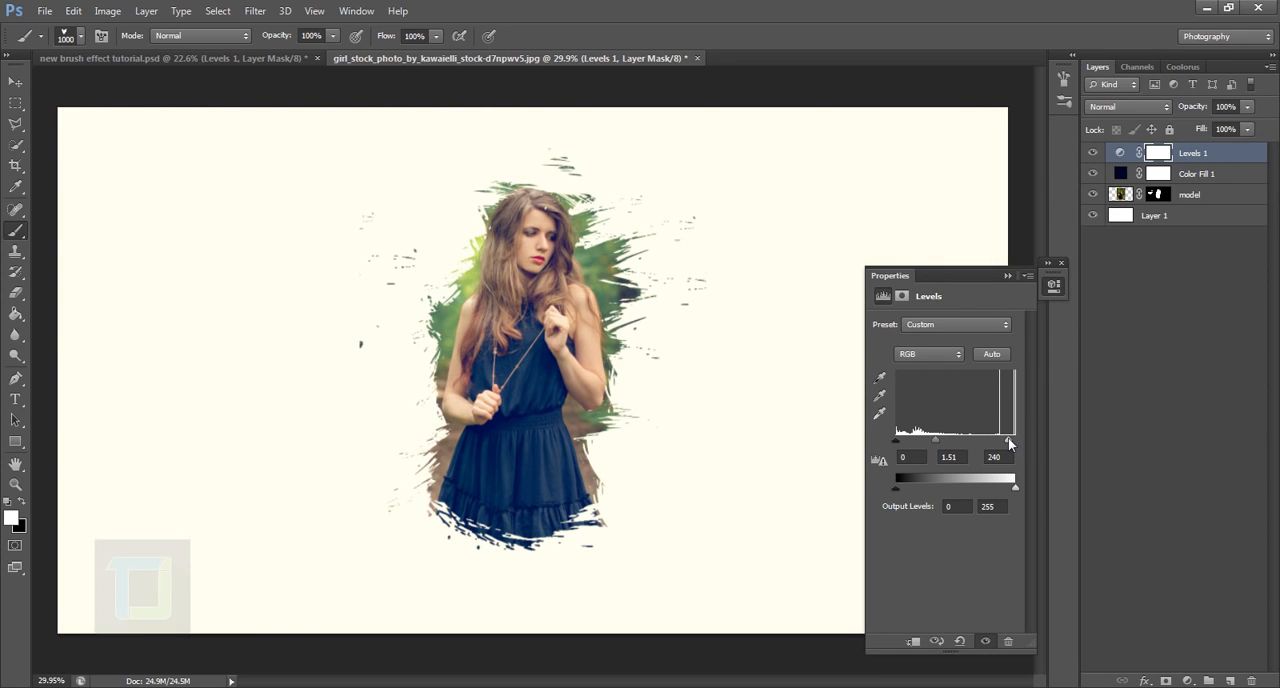
click(1009, 275)
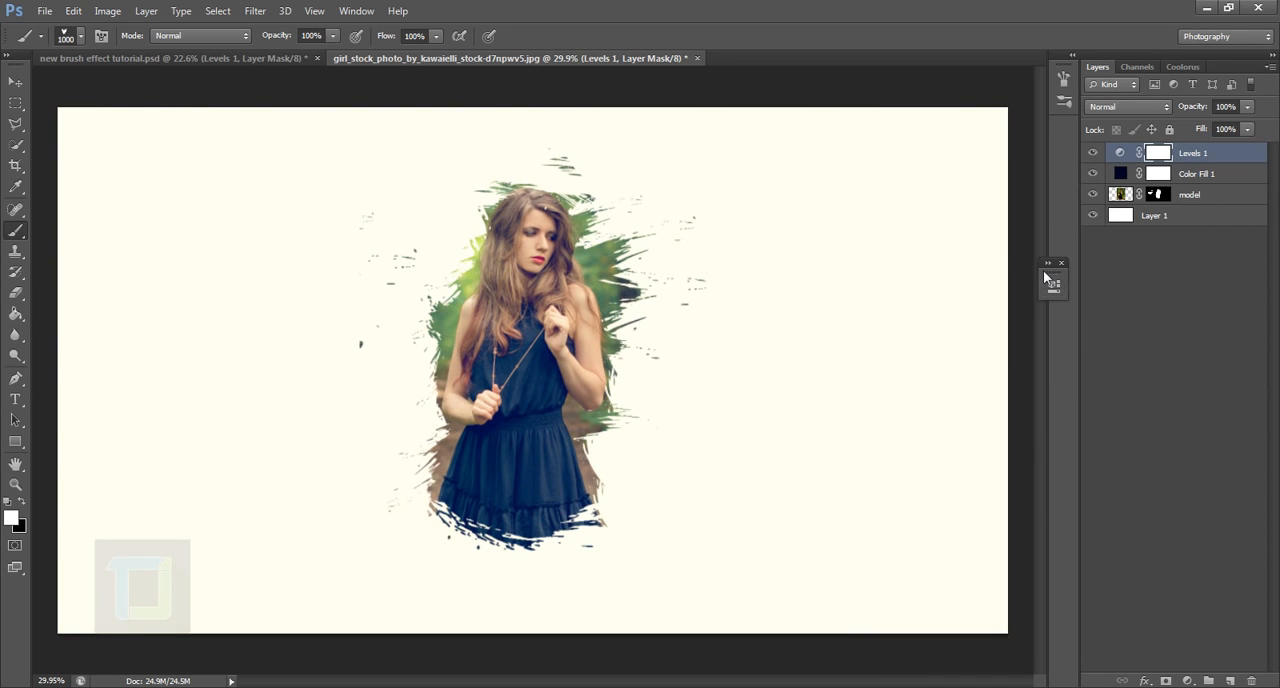
Step: Create a new layer on top and choose a soft round brush at 1000 px with 0% hardness
click(1230, 680)
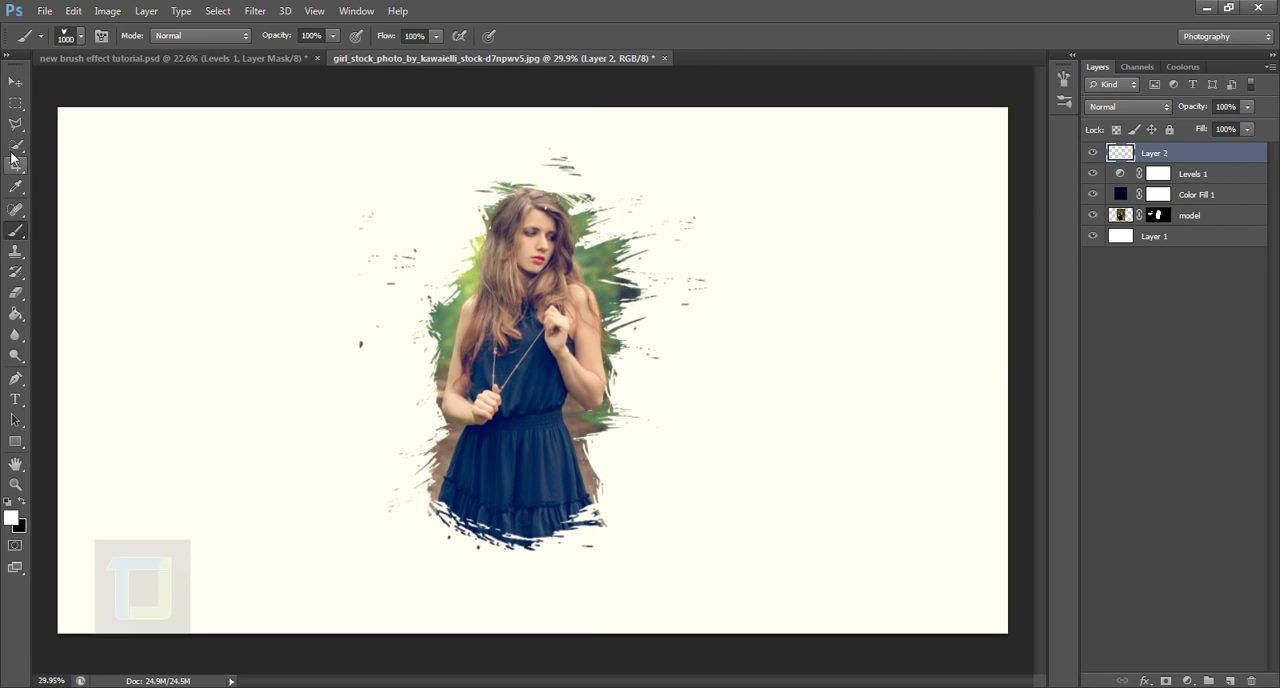
click(81, 38)
scroll(34, 168, up, 5)
click(44, 172)
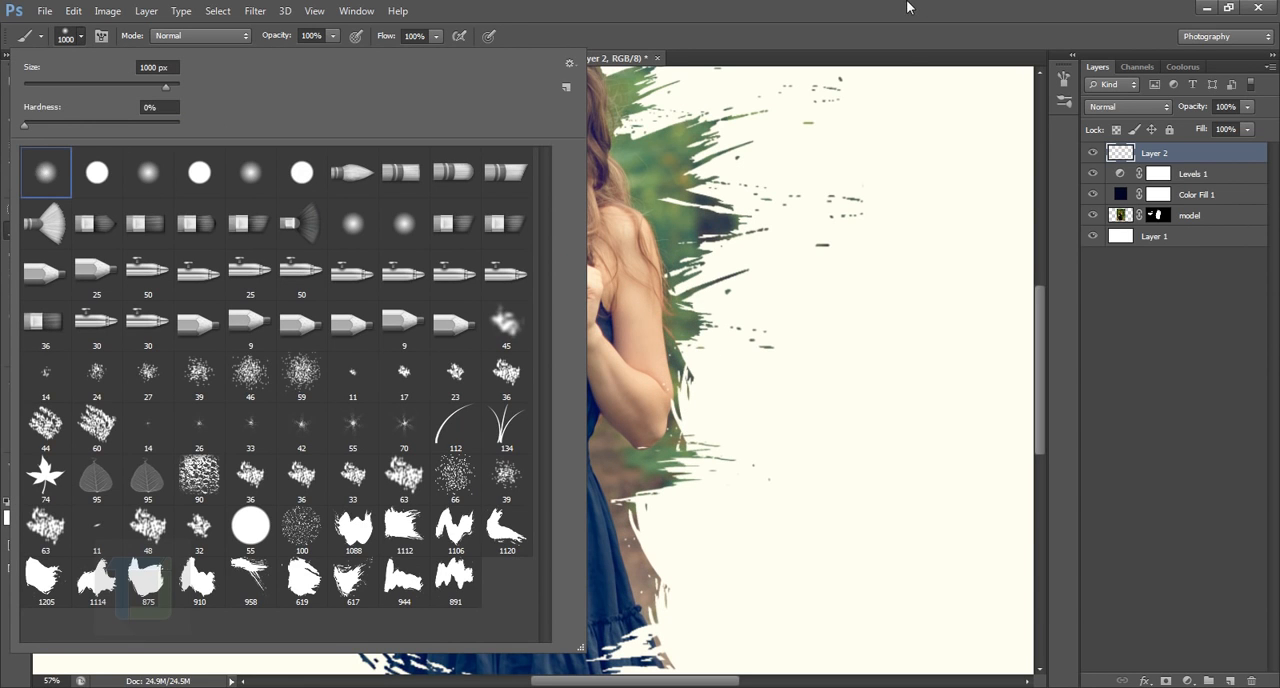
click(908, 7)
scroll(704, 382, down, 5)
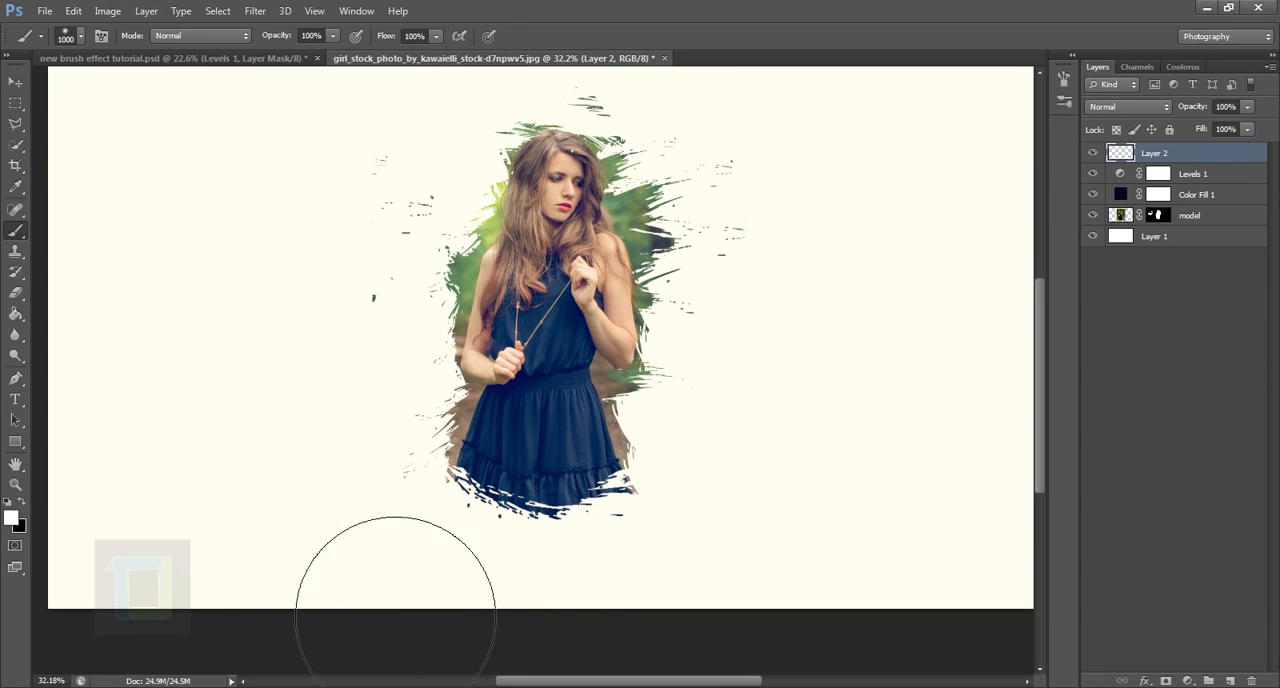
Step: Set the foreground colour to purple #660677
click(11, 517)
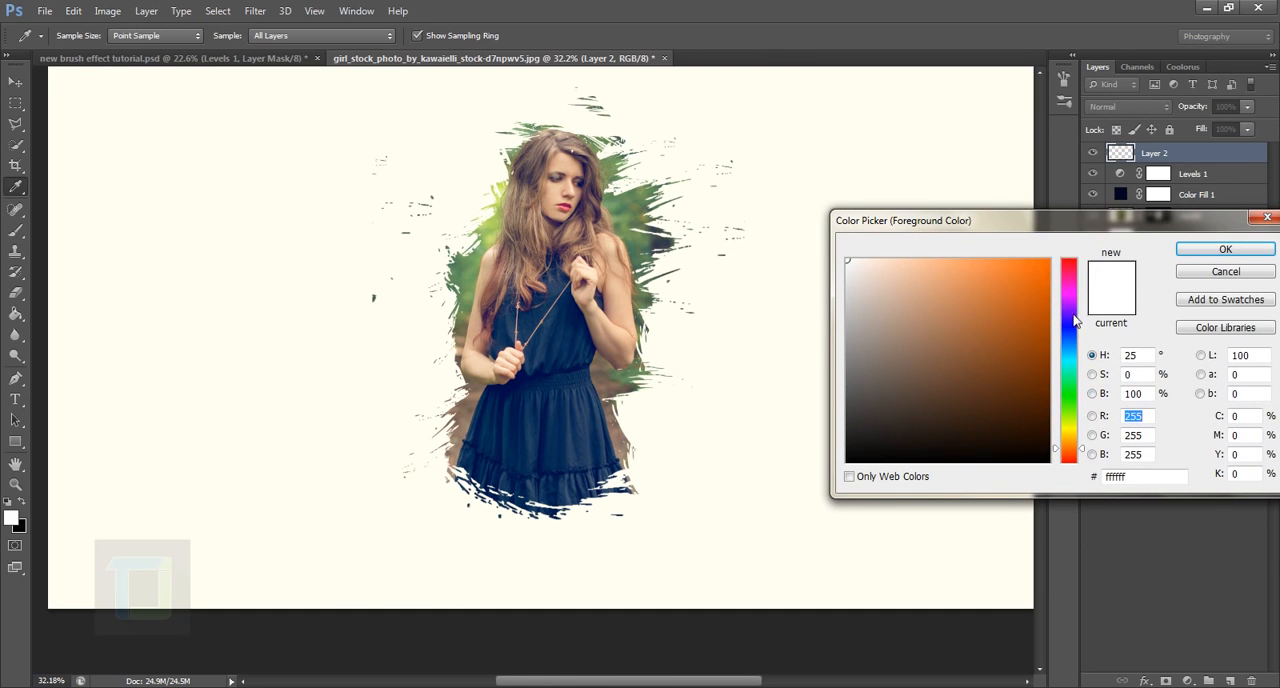
drag(1074, 278, 1073, 299)
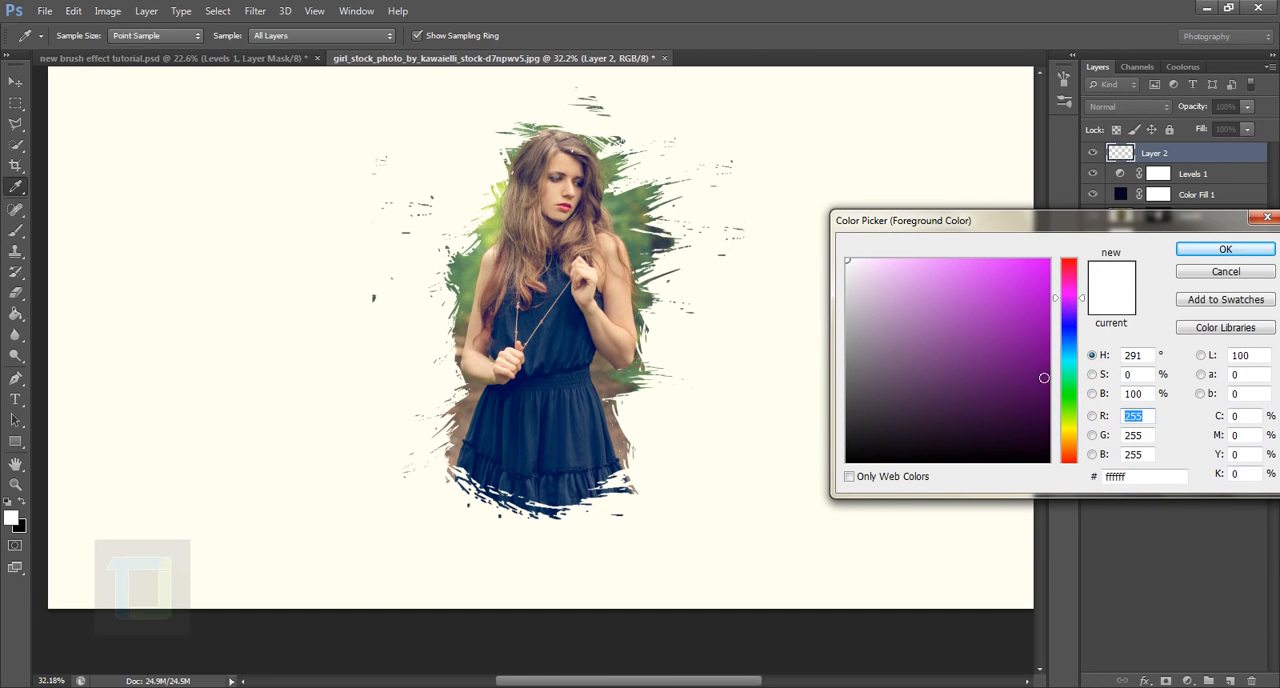
drag(1044, 377, 1039, 367)
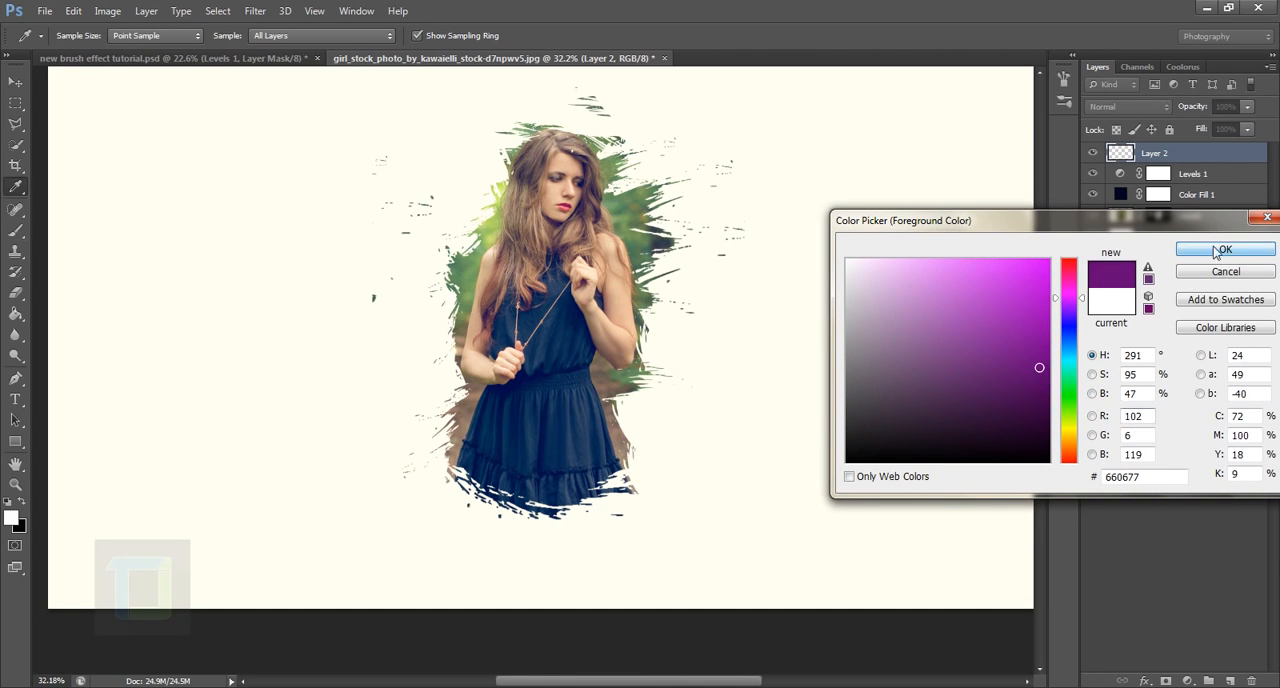
click(1217, 252)
Step: Paint a soft purple glow over the lower-right part of the skirt with the Brush tool
key(b)
click(717, 571)
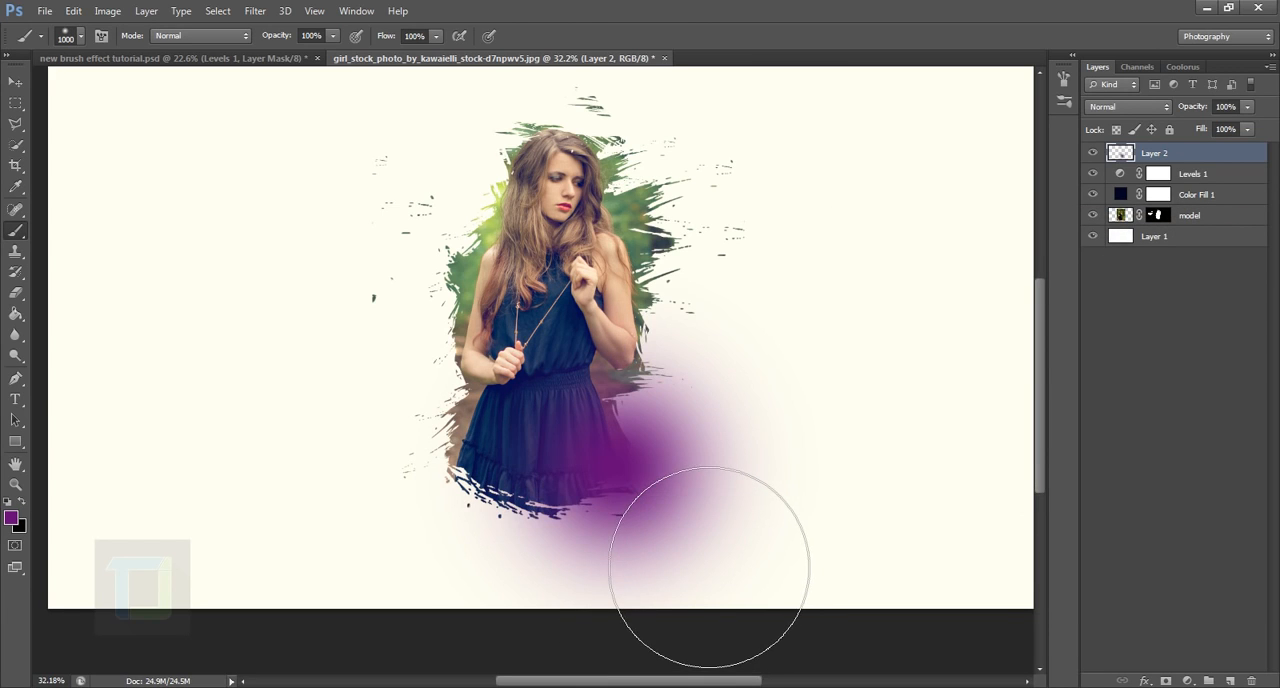
click(612, 471)
Step: Set the purple glow layer's blend mode to Screen
key(v)
scroll(651, 450, up, 1)
click(1142, 107)
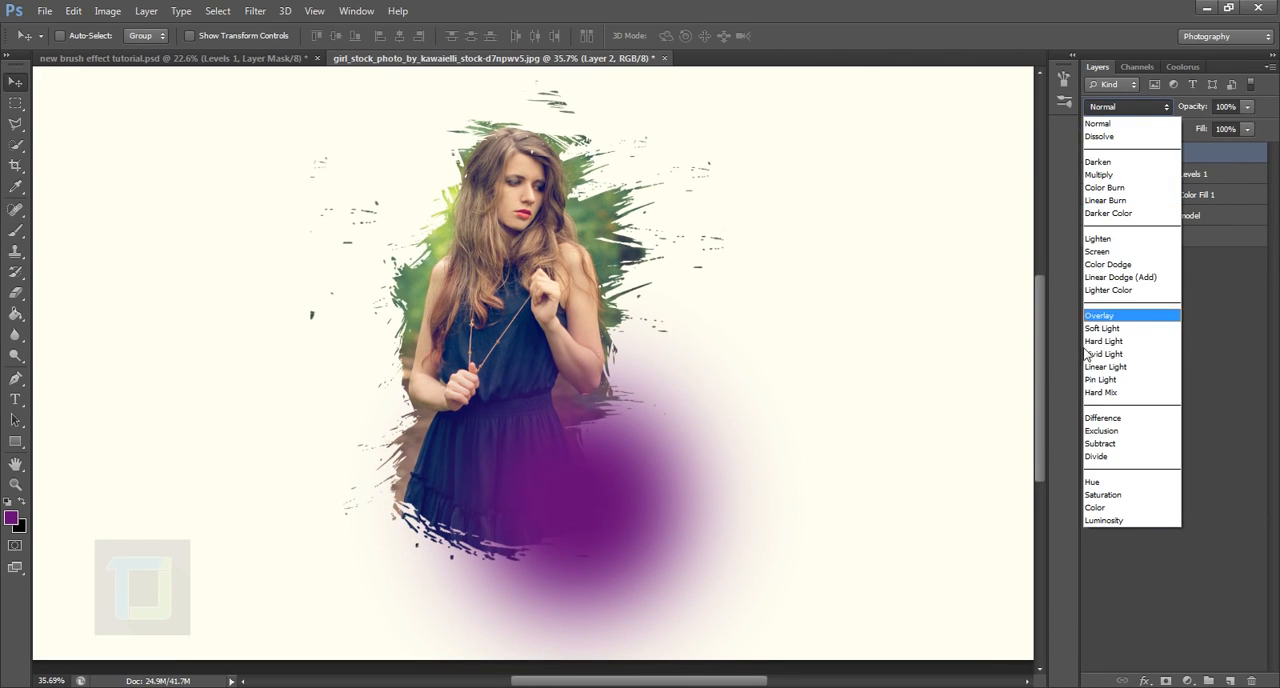
click(1132, 255)
Step: Reposition the purple glow over the lower-right side of the skirt with the Move tool
drag(558, 508, 585, 538)
scroll(589, 489, down, 5)
scroll(560, 480, up, 1)
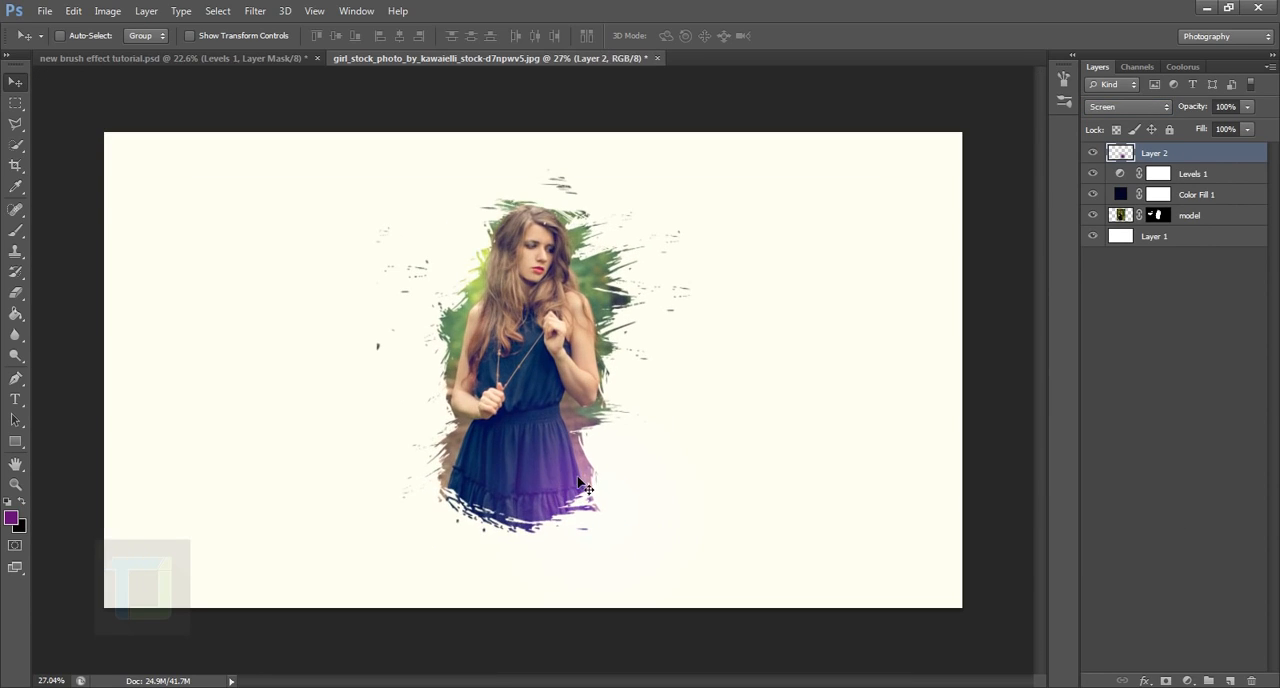
drag(583, 483, 582, 420)
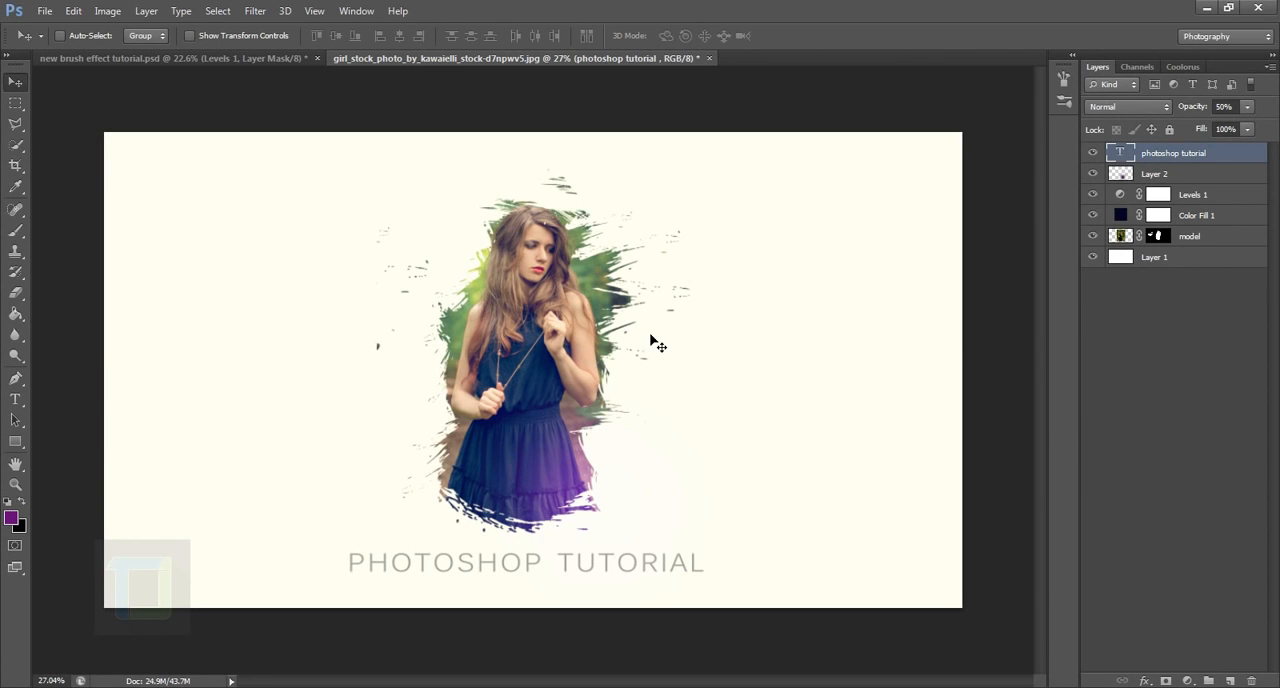